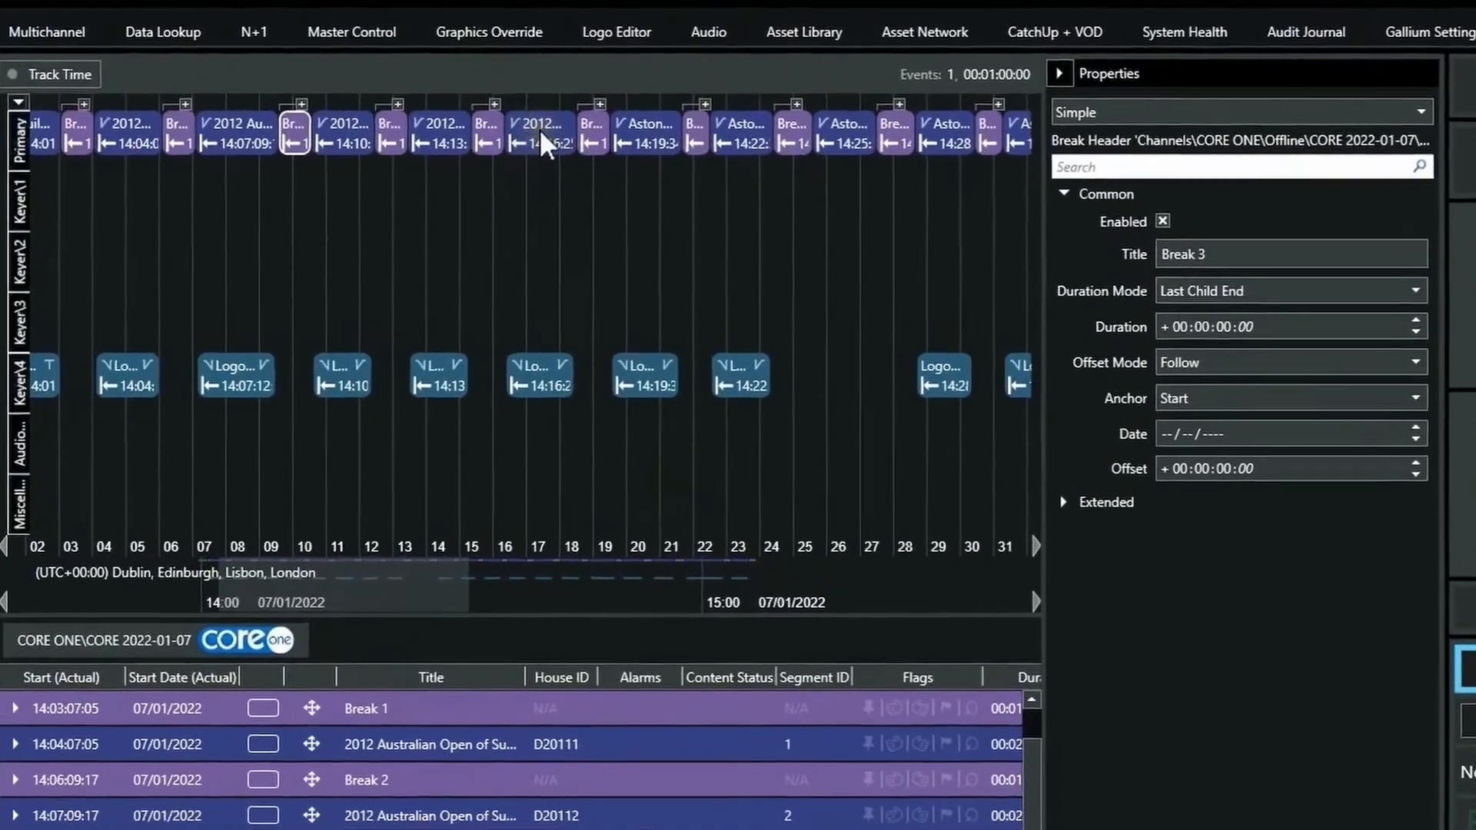
# Examine the actions offered for the segment 5 surfing event on the timeline and for Break 2 in the event list
pyautogui.moveTo(587, 114)
pyautogui.rightClick(538, 150)
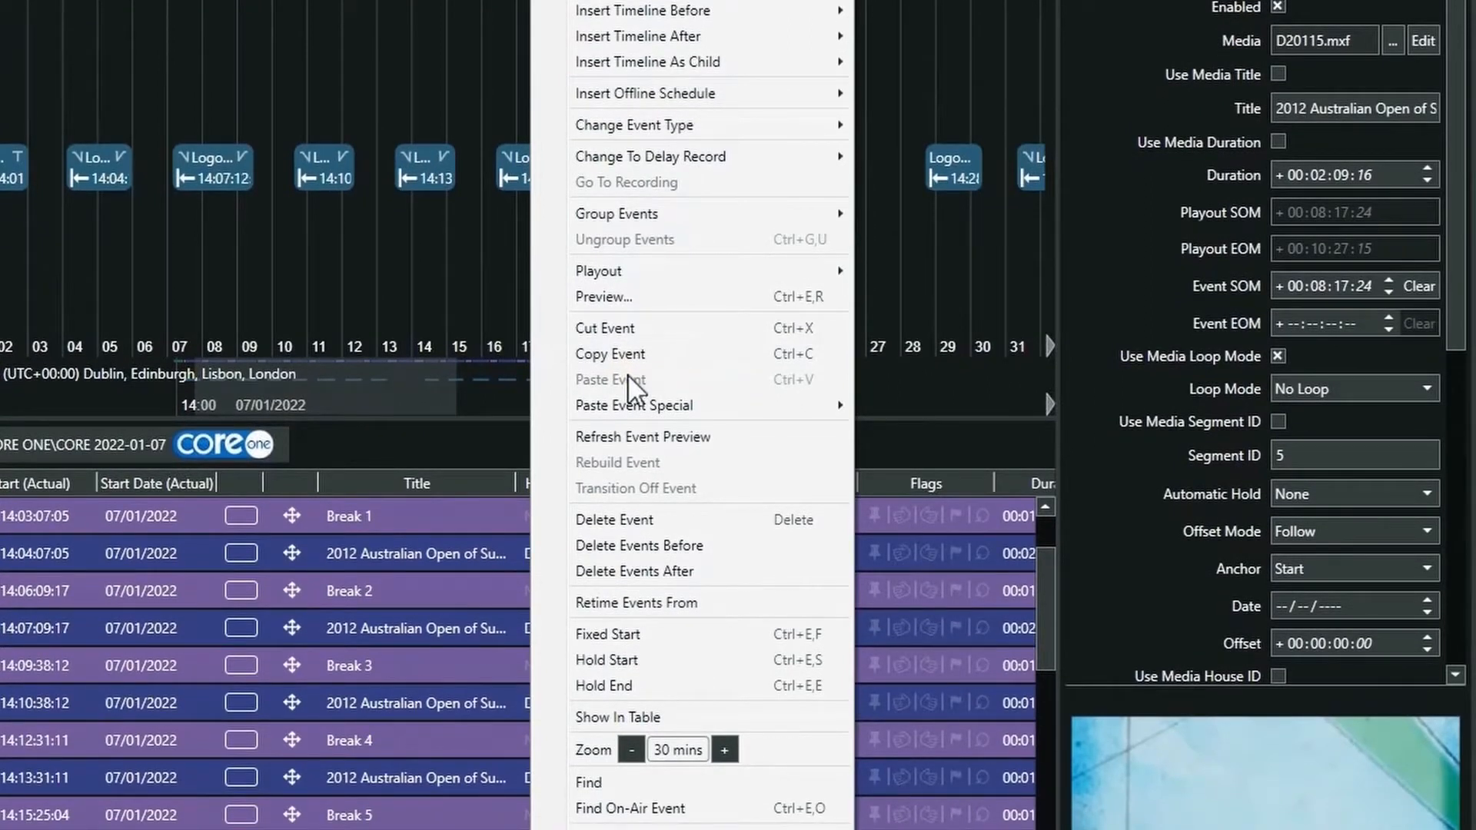
pyautogui.click(461, 569)
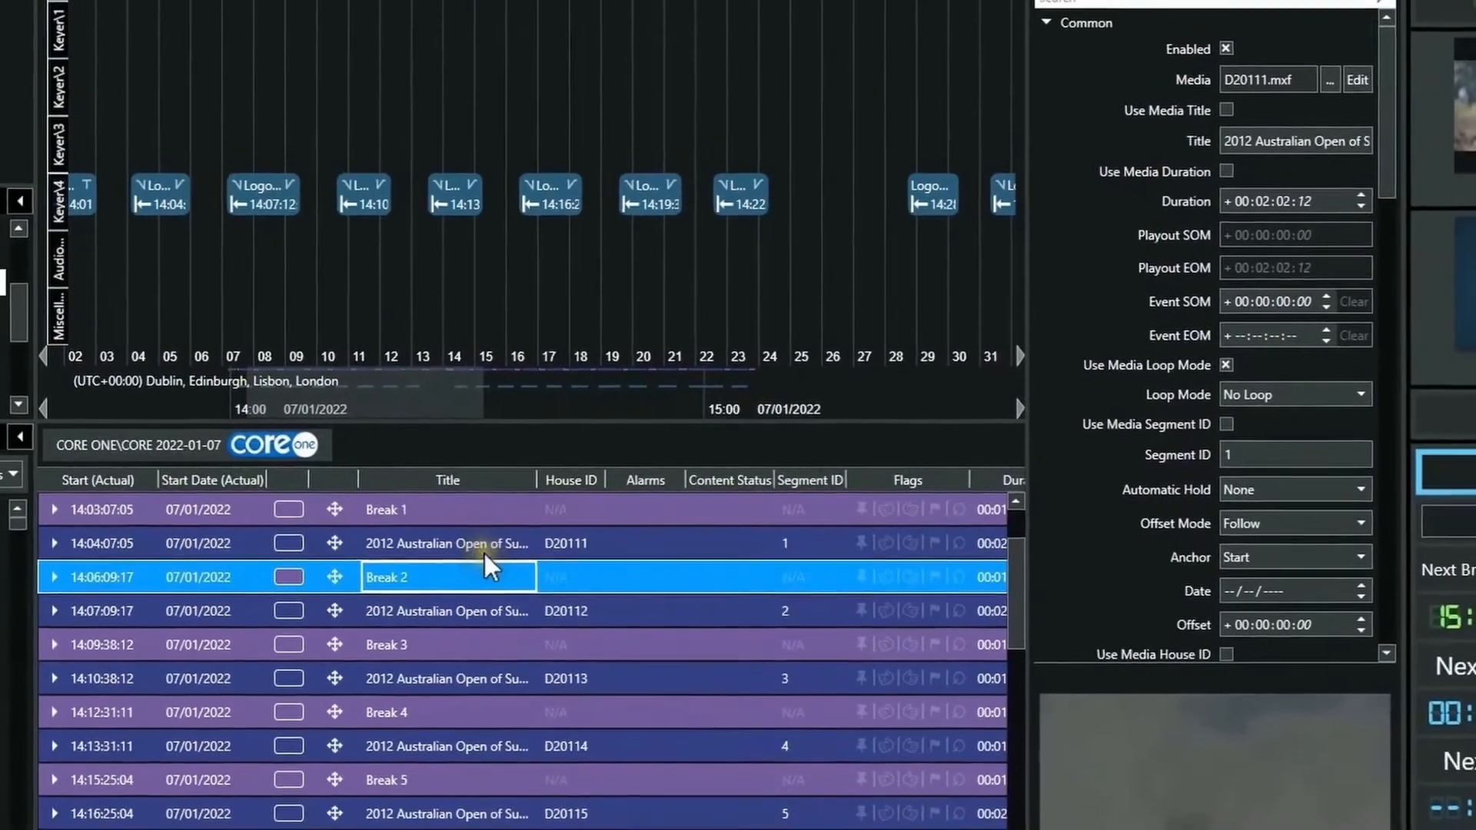
pyautogui.rightClick(458, 590)
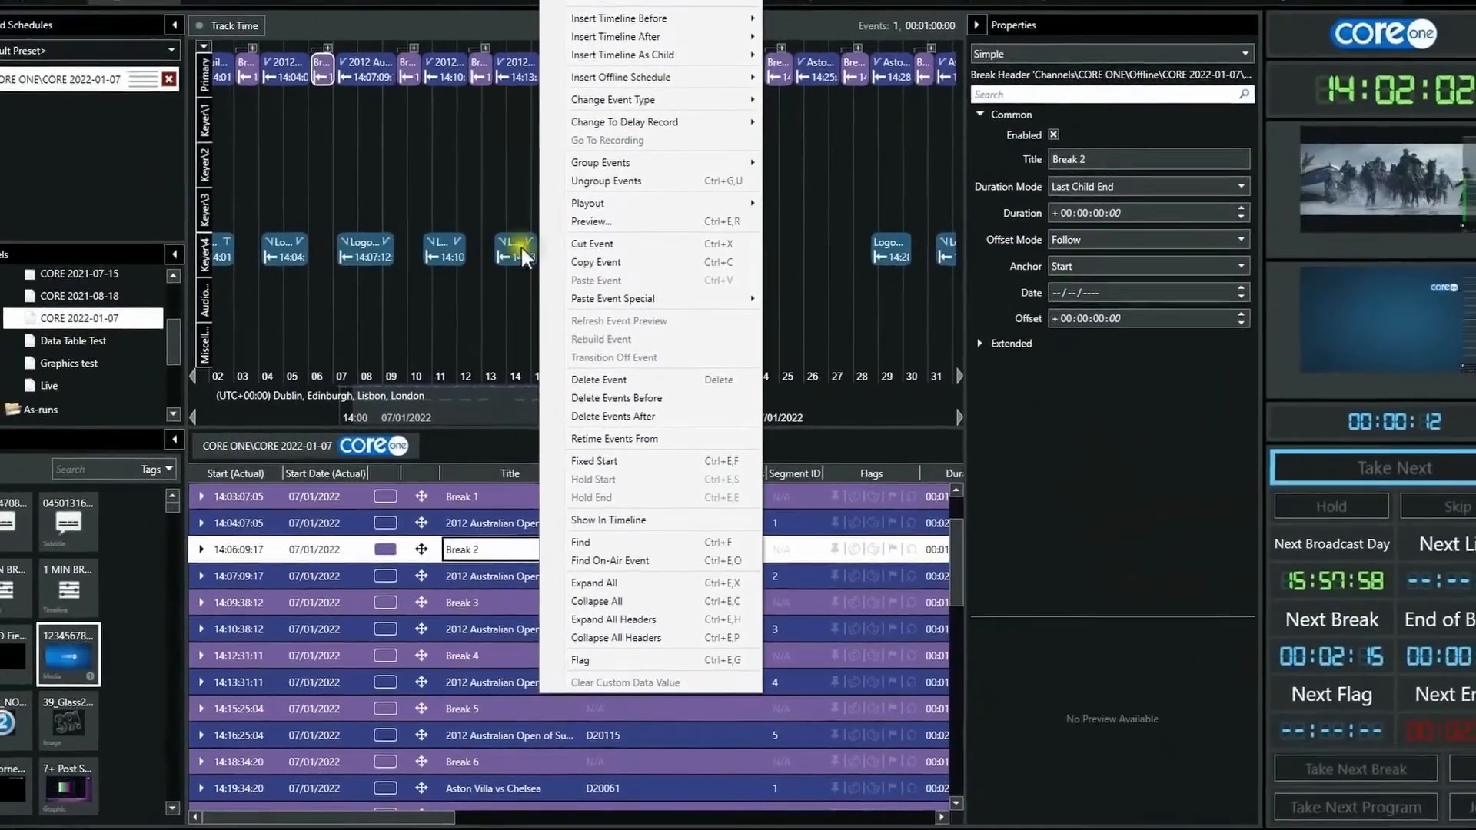
pyautogui.click(487, 182)
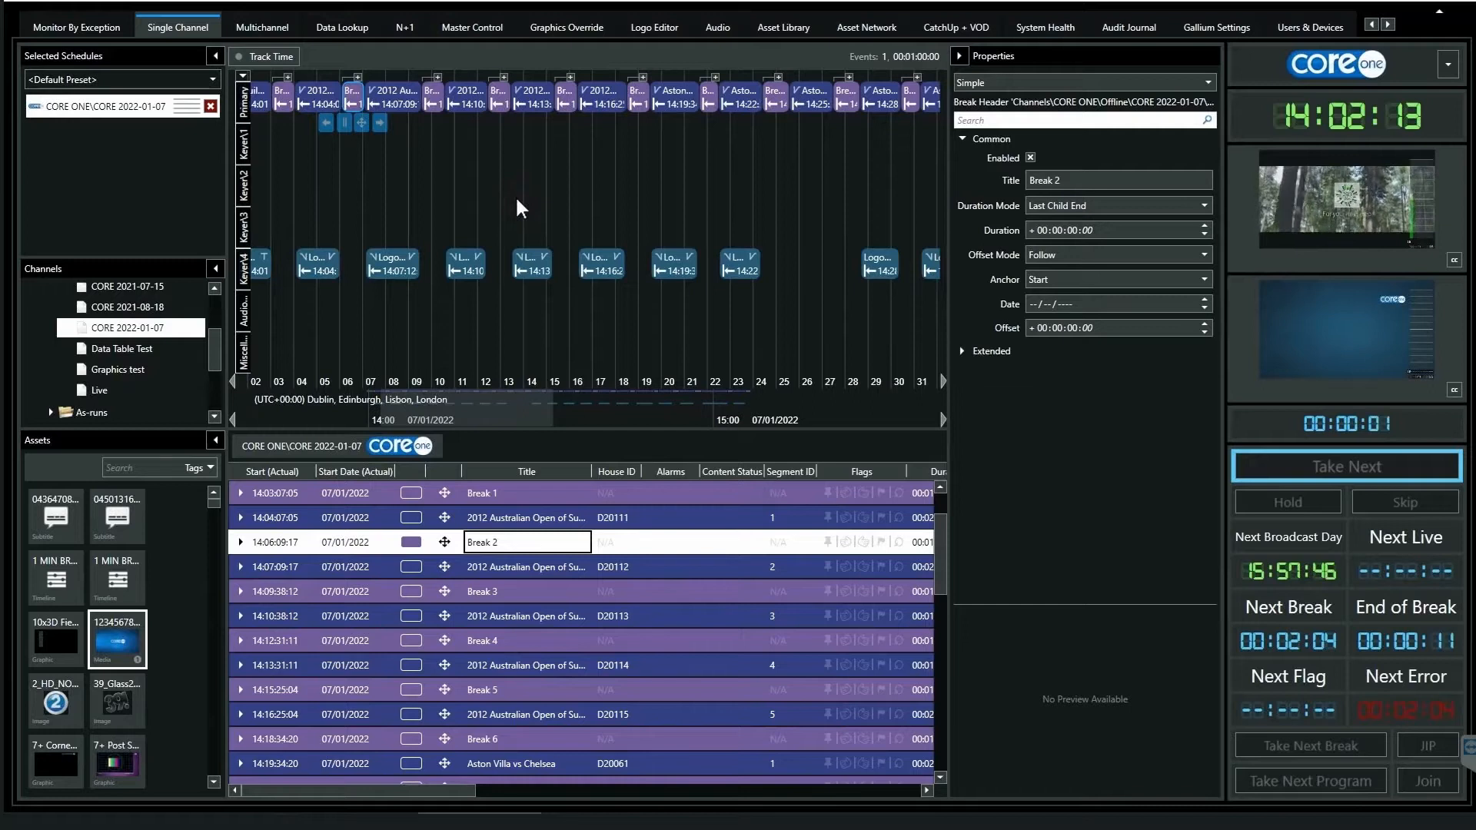
# Move the surfing program segment starting at 14:13 to just before Break 7 on the primary track, and discard the change
pyautogui.click(529, 100)
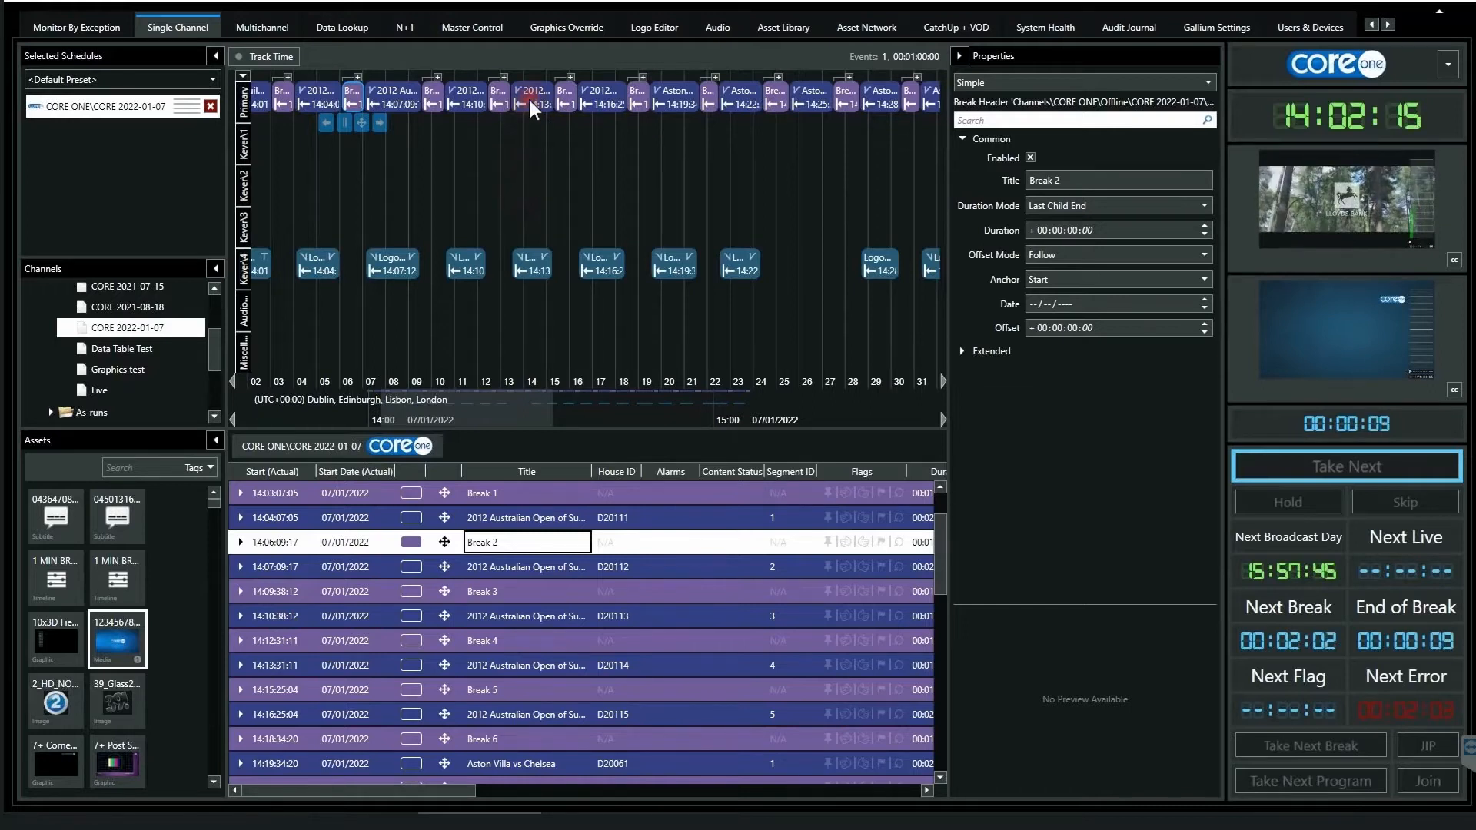
pyautogui.click(528, 100)
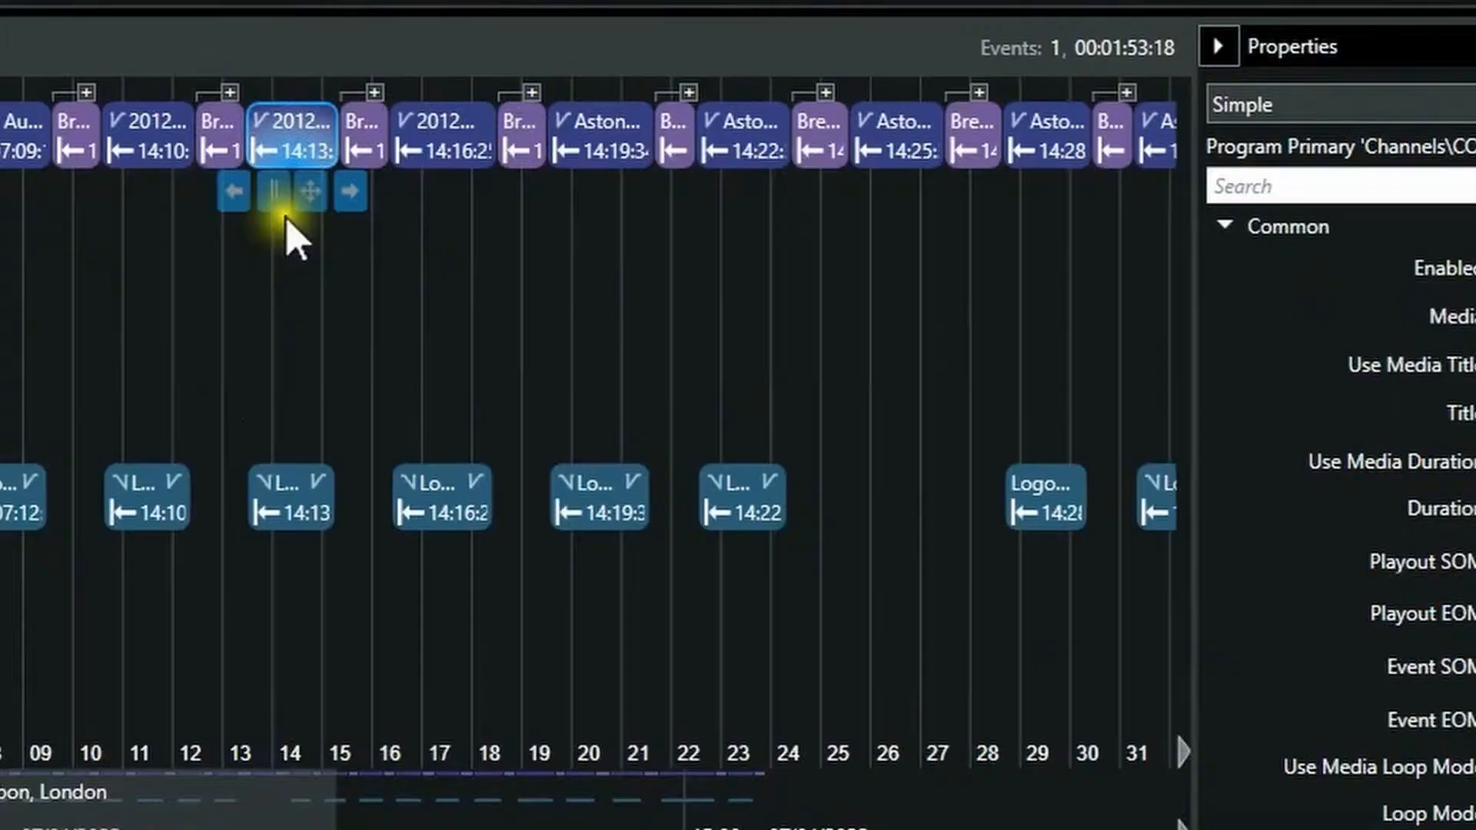
pyautogui.click(310, 193)
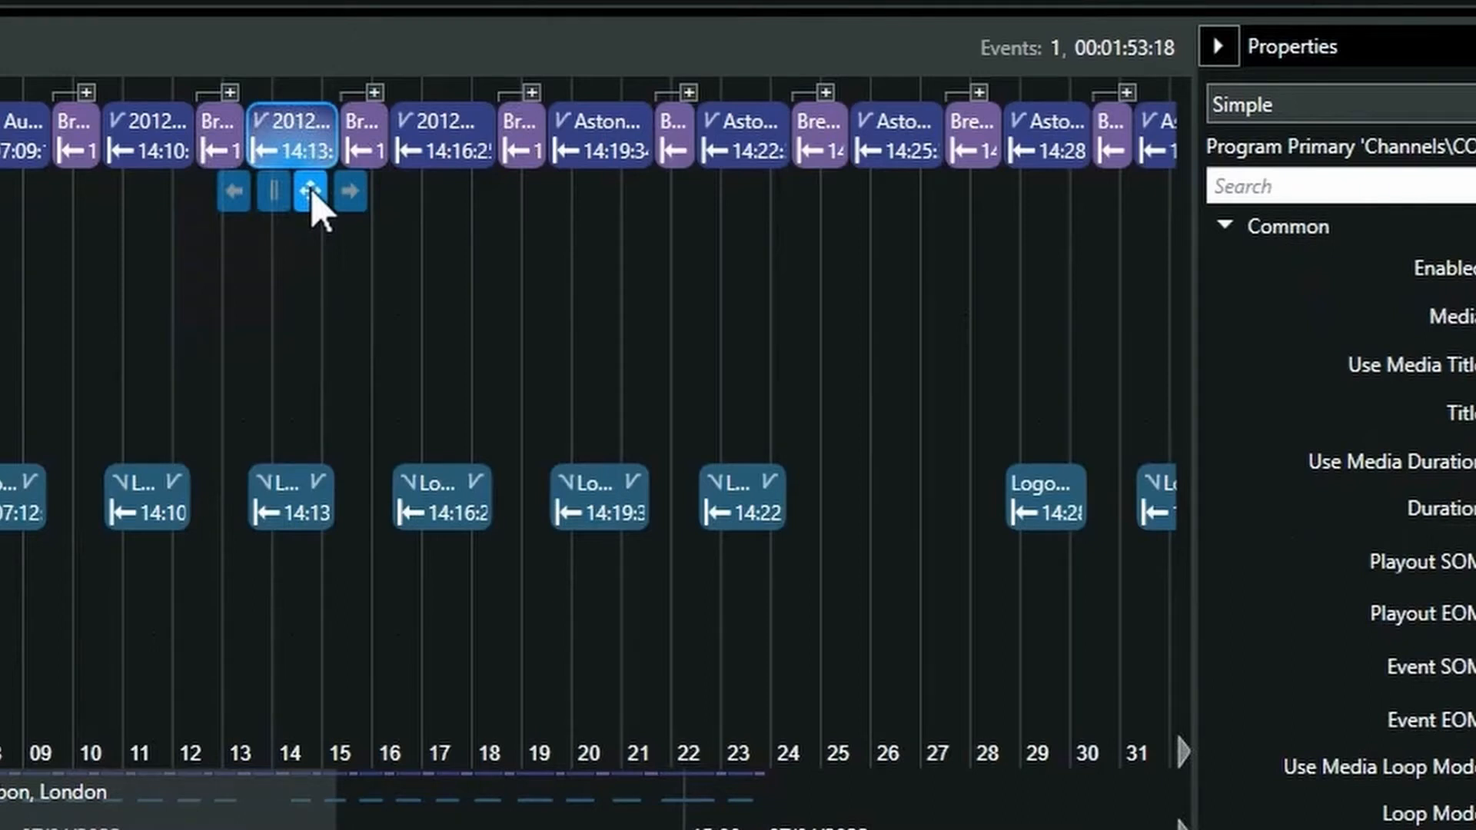
pyautogui.click(310, 193)
pyautogui.moveTo(311, 196); pyautogui.dragTo(573, 190)
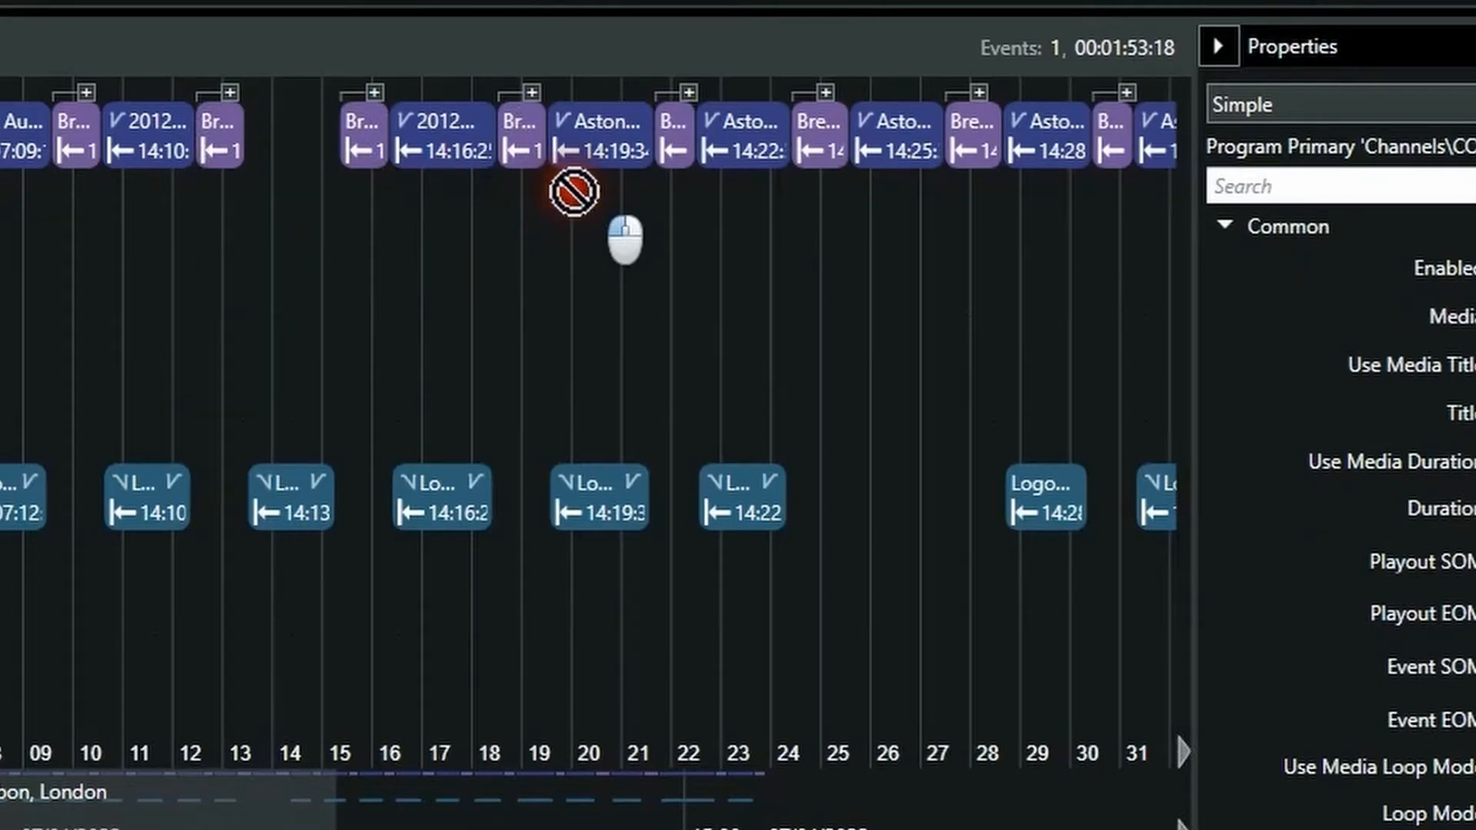
pyautogui.moveTo(573, 191); pyautogui.dragTo(584, 191)
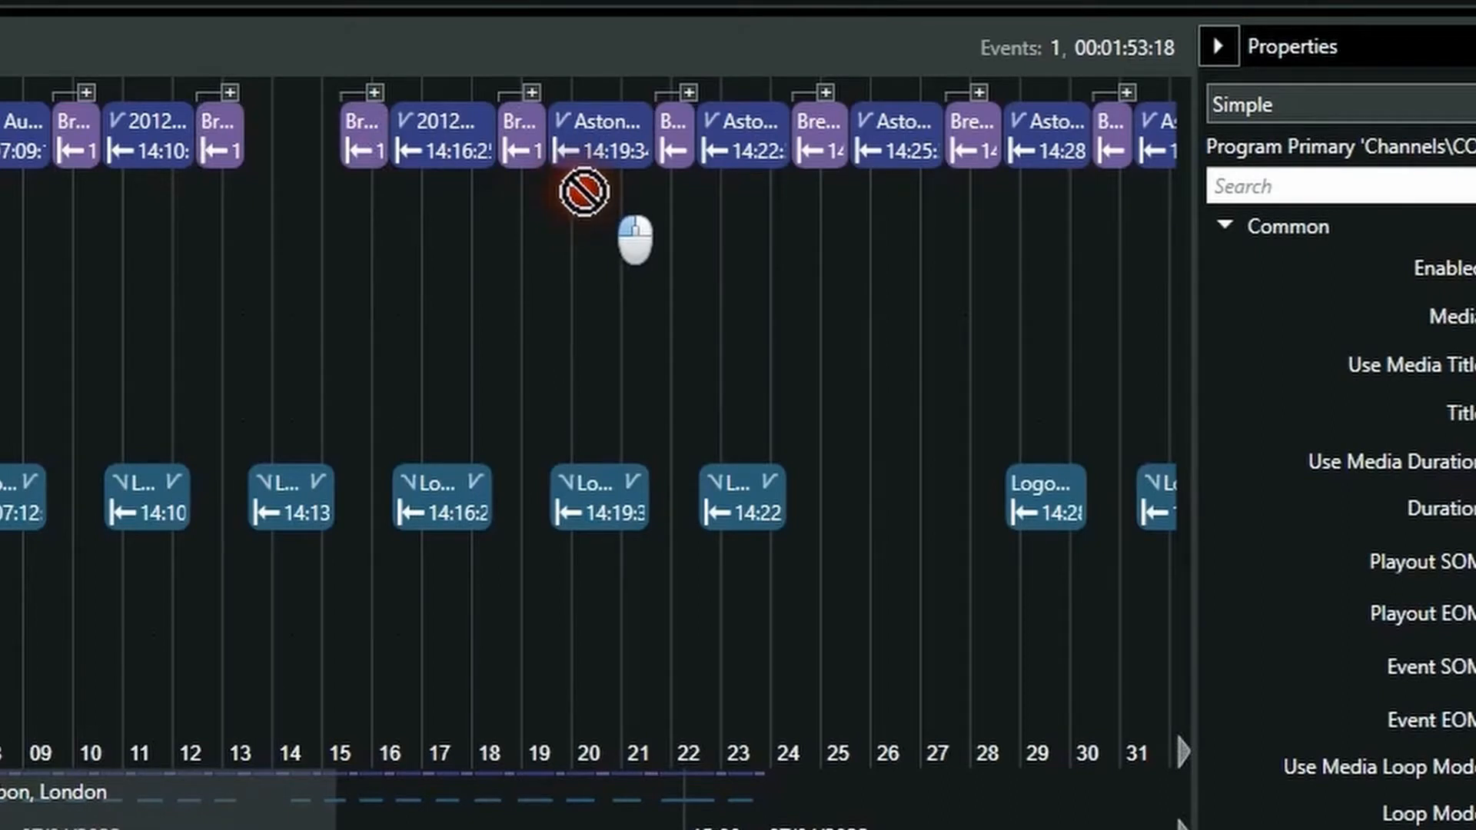
pyautogui.moveTo(585, 192); pyautogui.dragTo(666, 153)
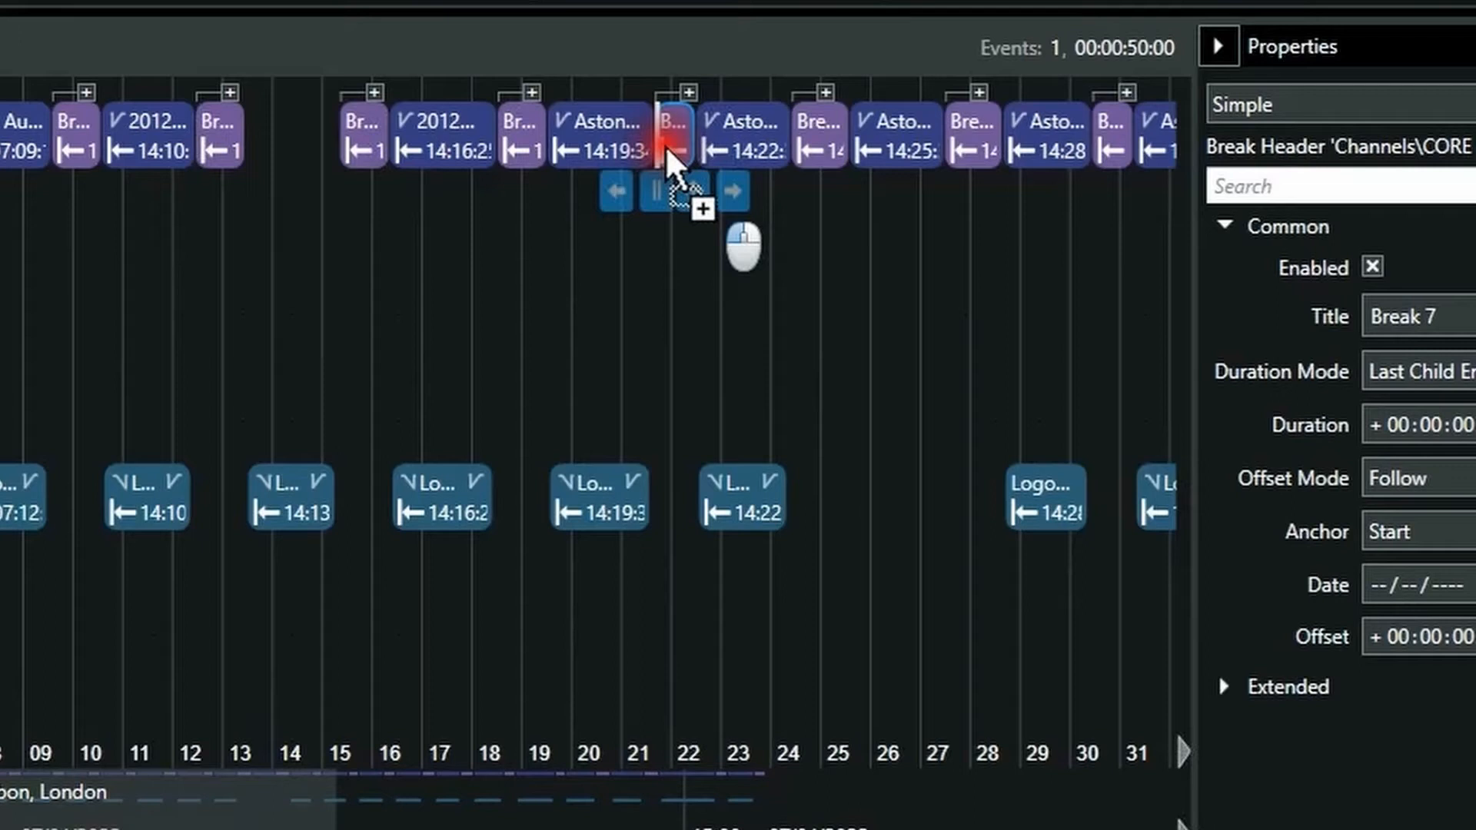
pyautogui.moveTo(667, 158); pyautogui.dragTo(669, 158)
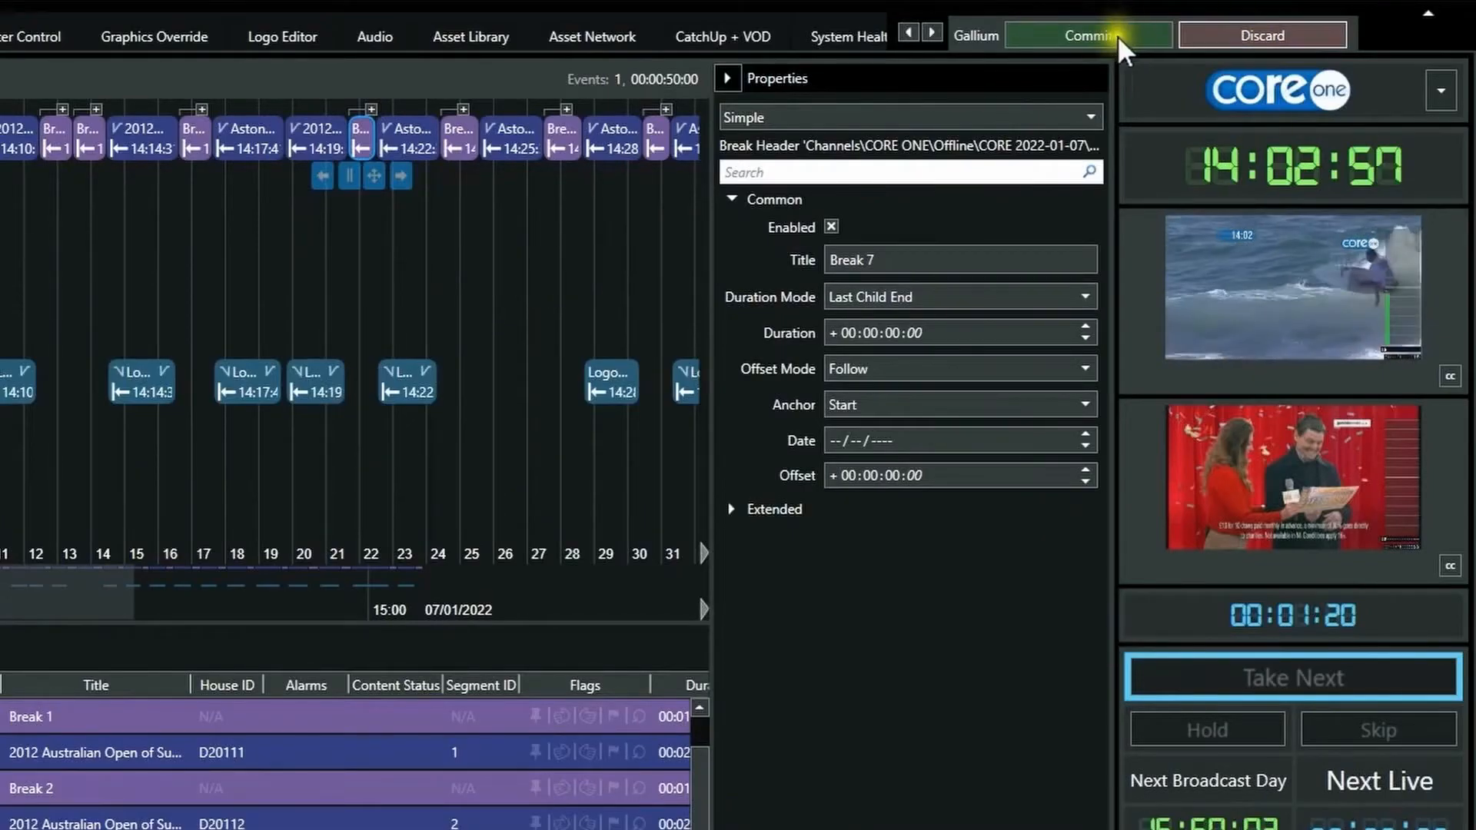
pyautogui.click(1285, 38)
# Shift 2012 Australian Open of Surfing, Seg 3 on the timeline to an offset of +00:00:08:00 without changing its duration
pyautogui.scroll(-3, 405, 329)
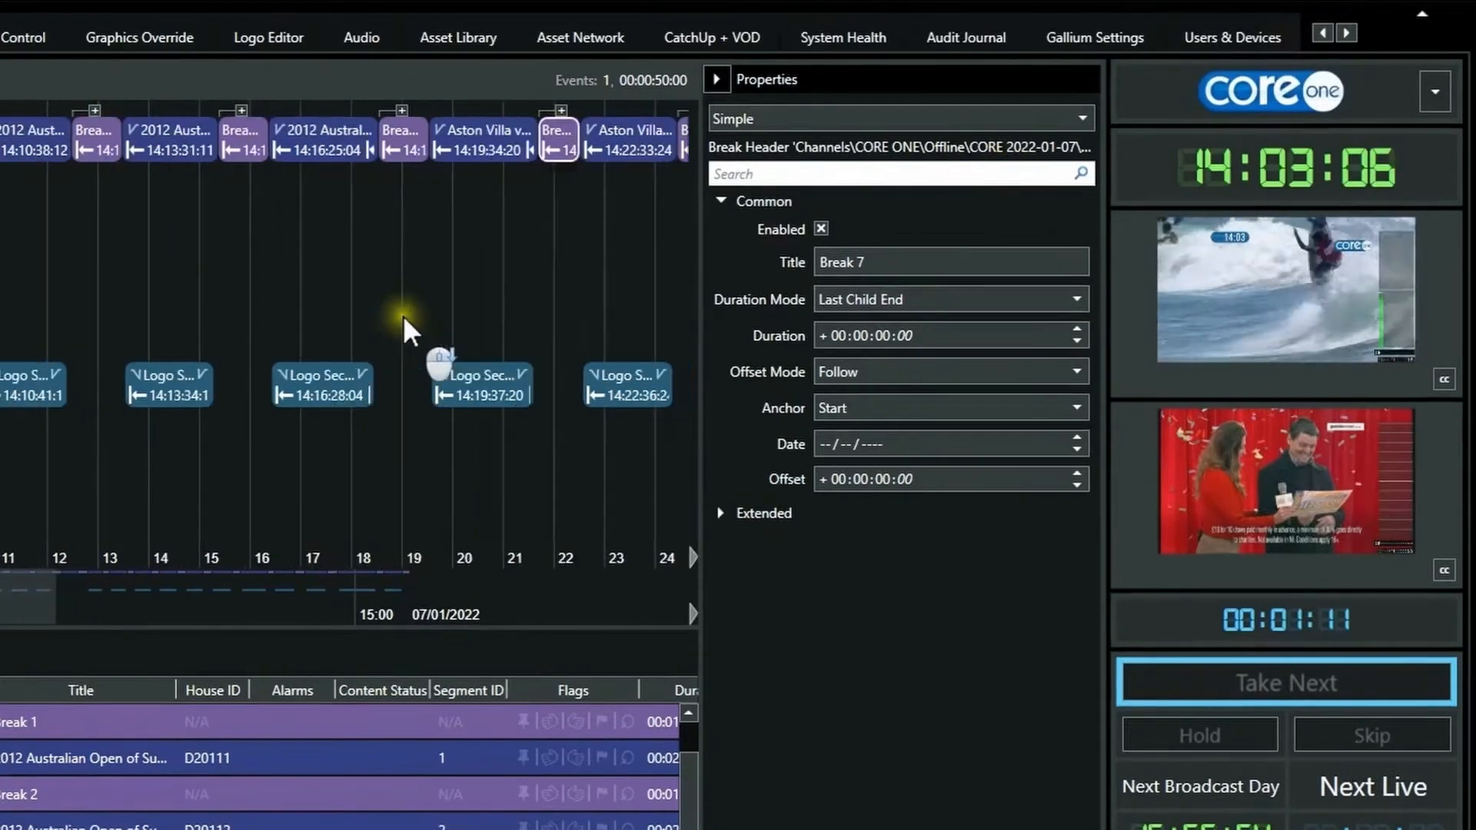
pyautogui.scroll(-1, 405, 329)
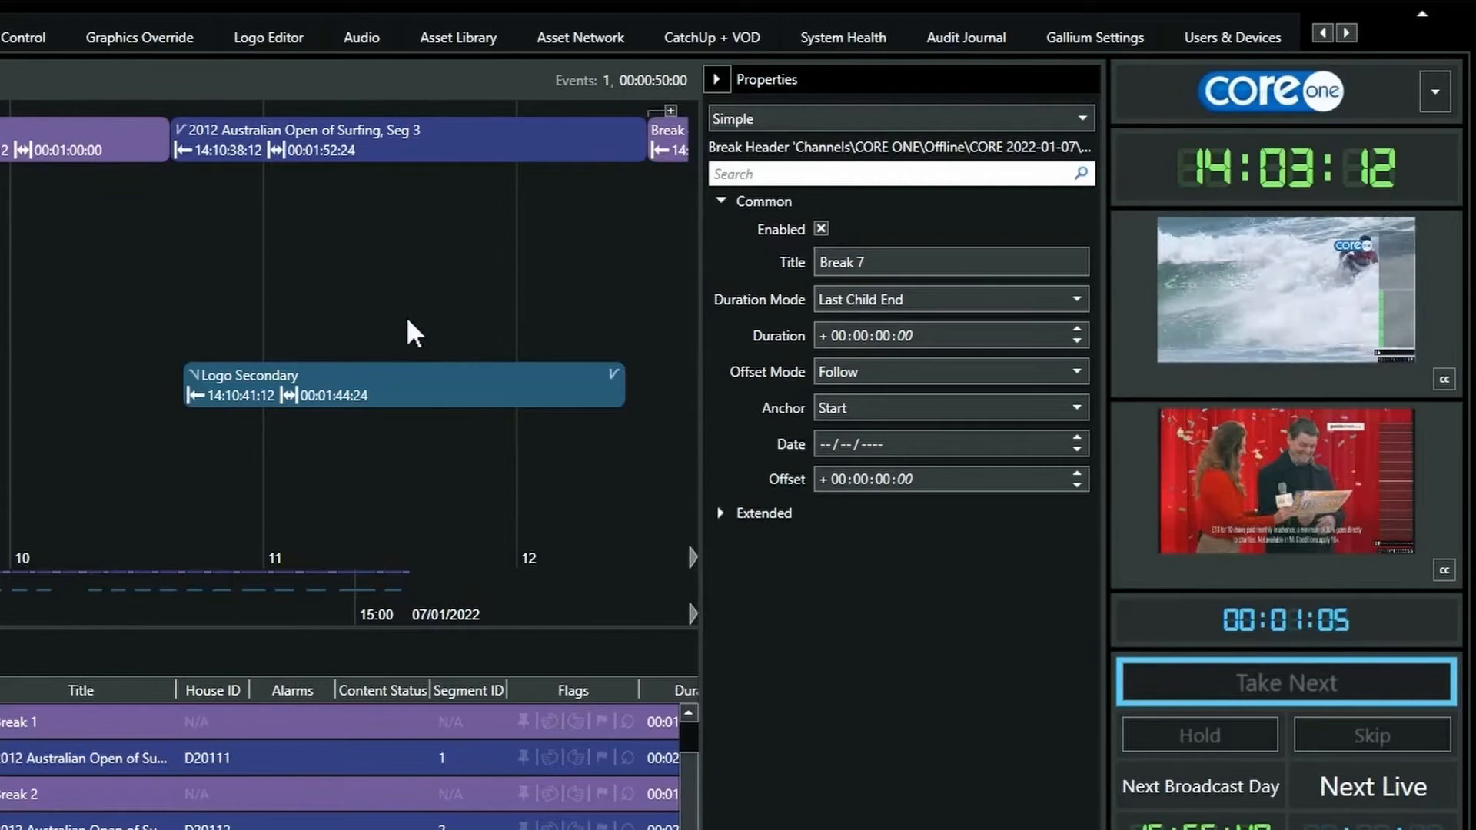
pyautogui.click(458, 149)
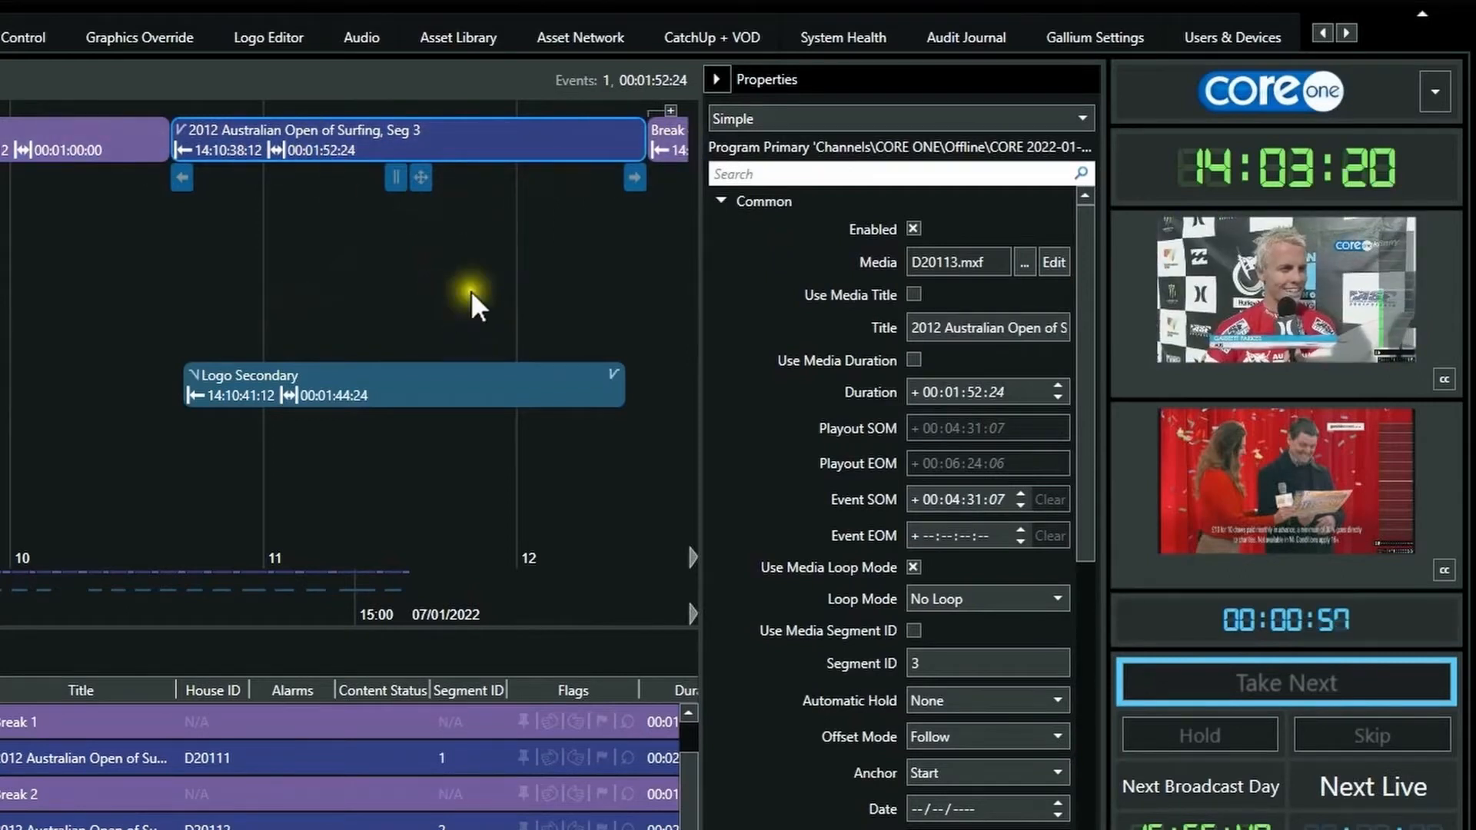
pyautogui.scroll(-3, 980, 757)
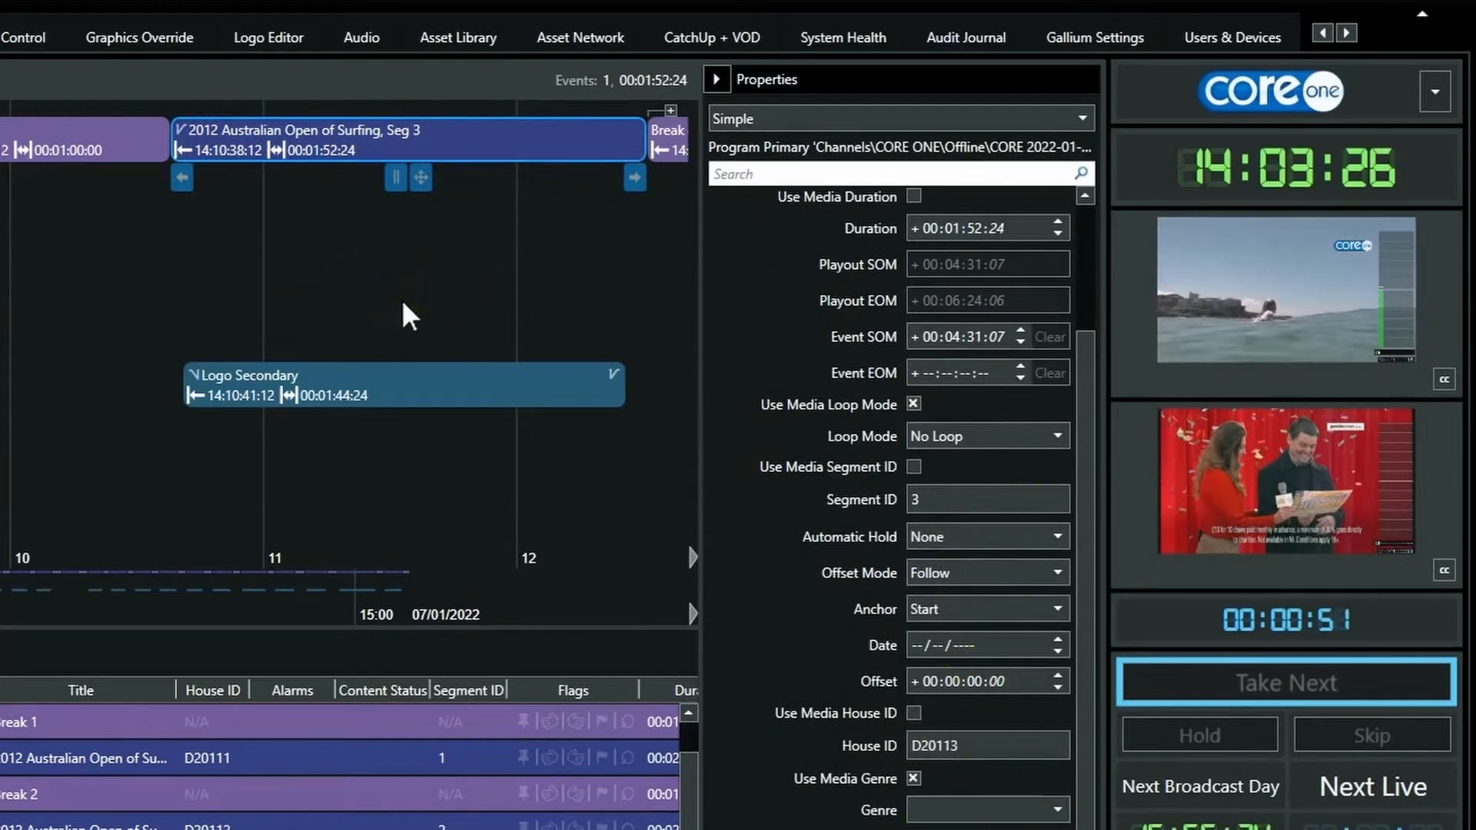
pyautogui.moveTo(401, 184)
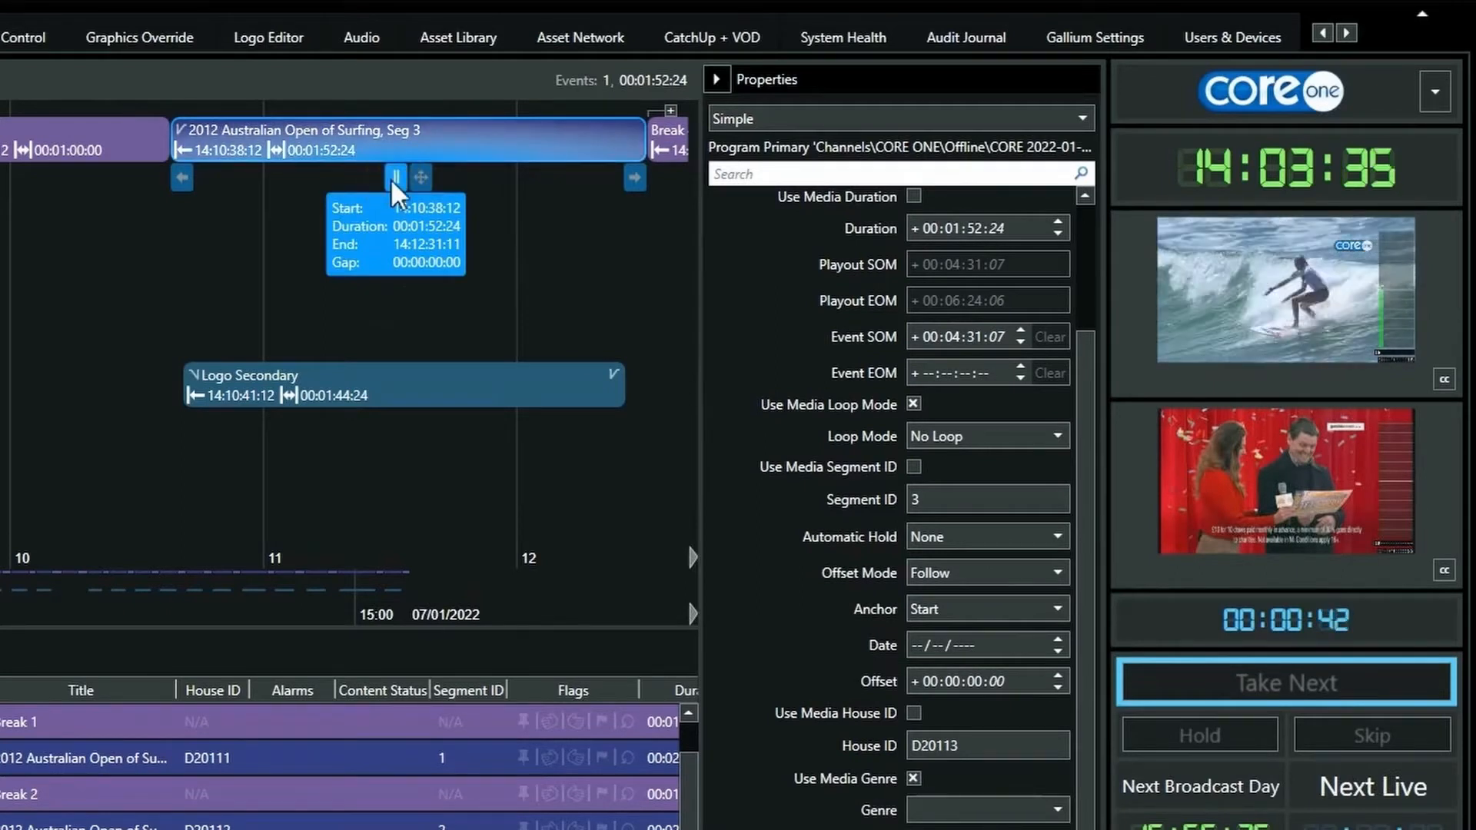
pyautogui.click(395, 185)
pyautogui.moveTo(393, 184); pyautogui.dragTo(489, 185)
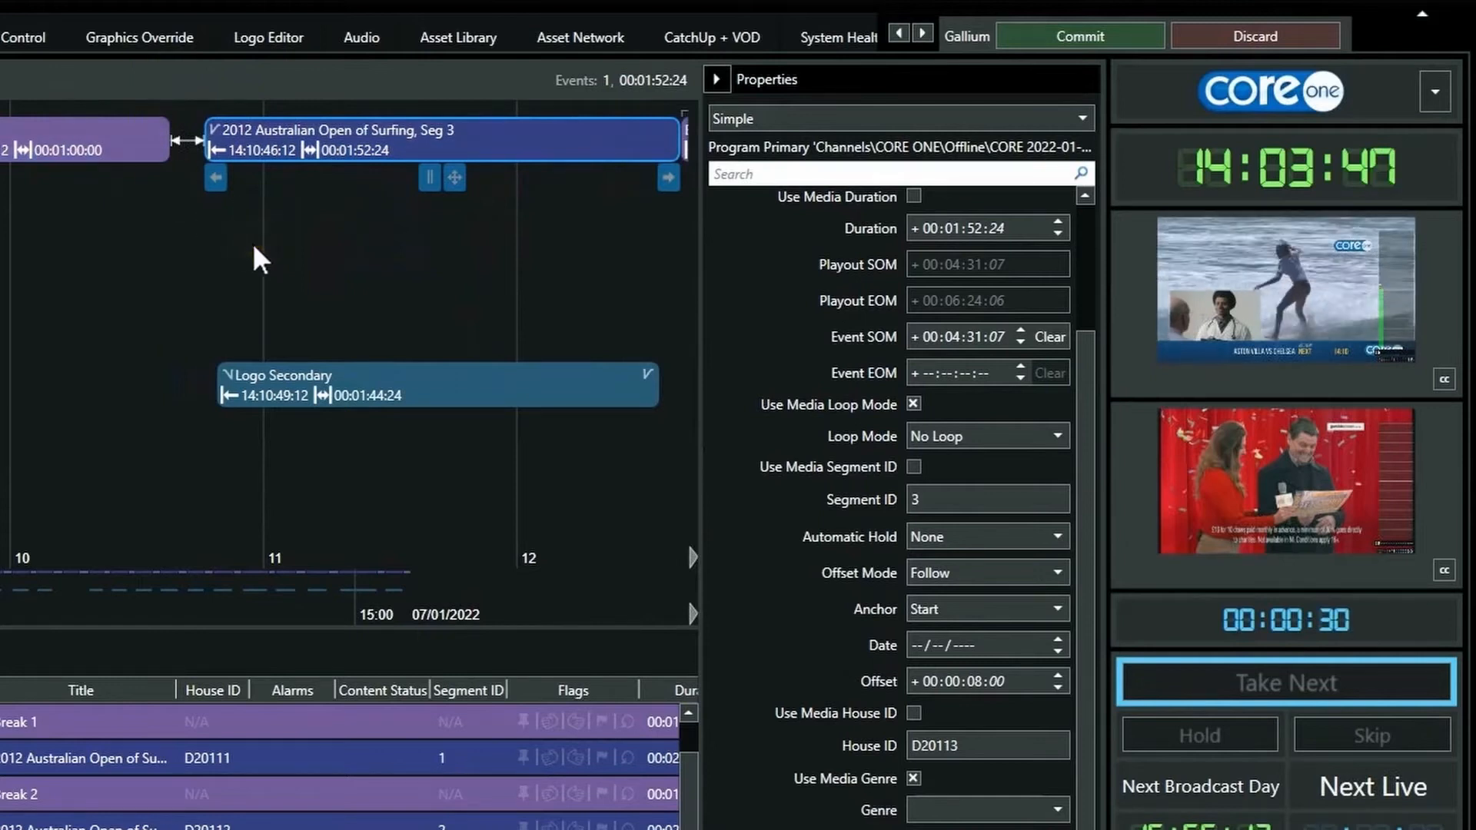
# Shift the Seg 3 event earlier to an offset of -00:00:07:00, and discard the pending changes
pyautogui.moveTo(428, 181); pyautogui.dragTo(260, 188)
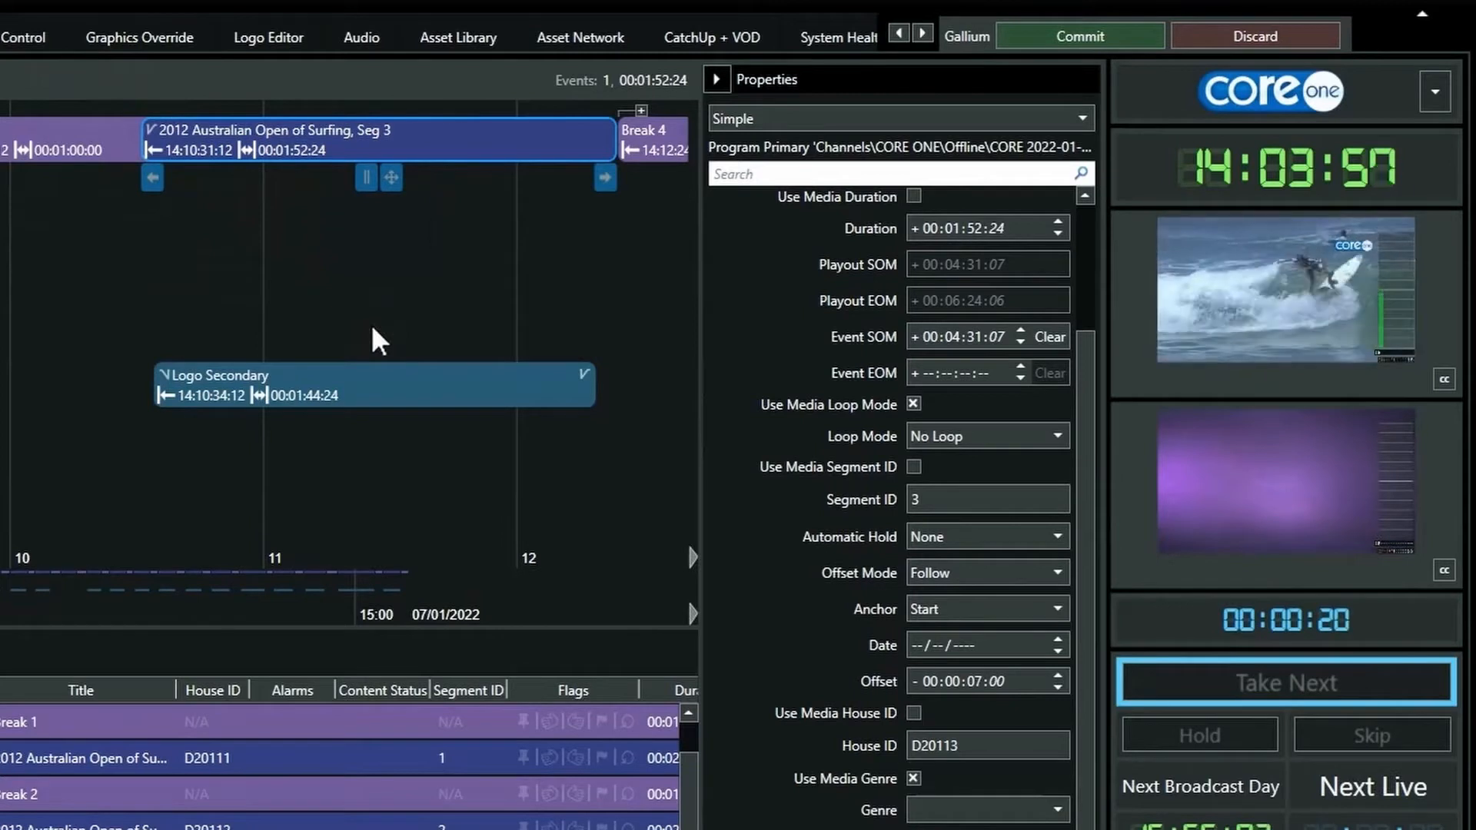
pyautogui.click(1255, 38)
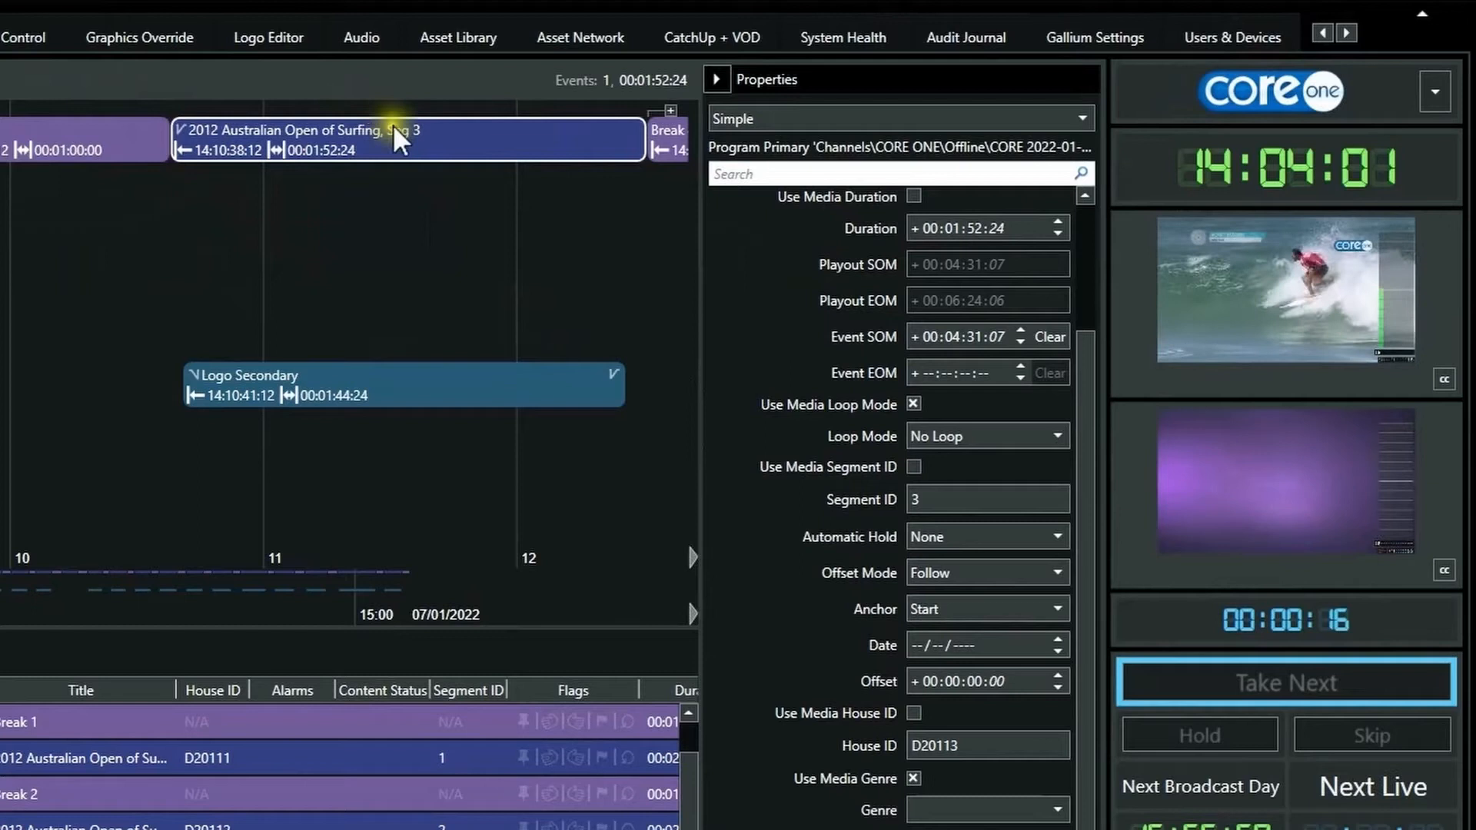
# Trim the start of the Seg 3 event to 14:10:44:12, shortening its duration to 00:01:46:24
pyautogui.click(373, 141)
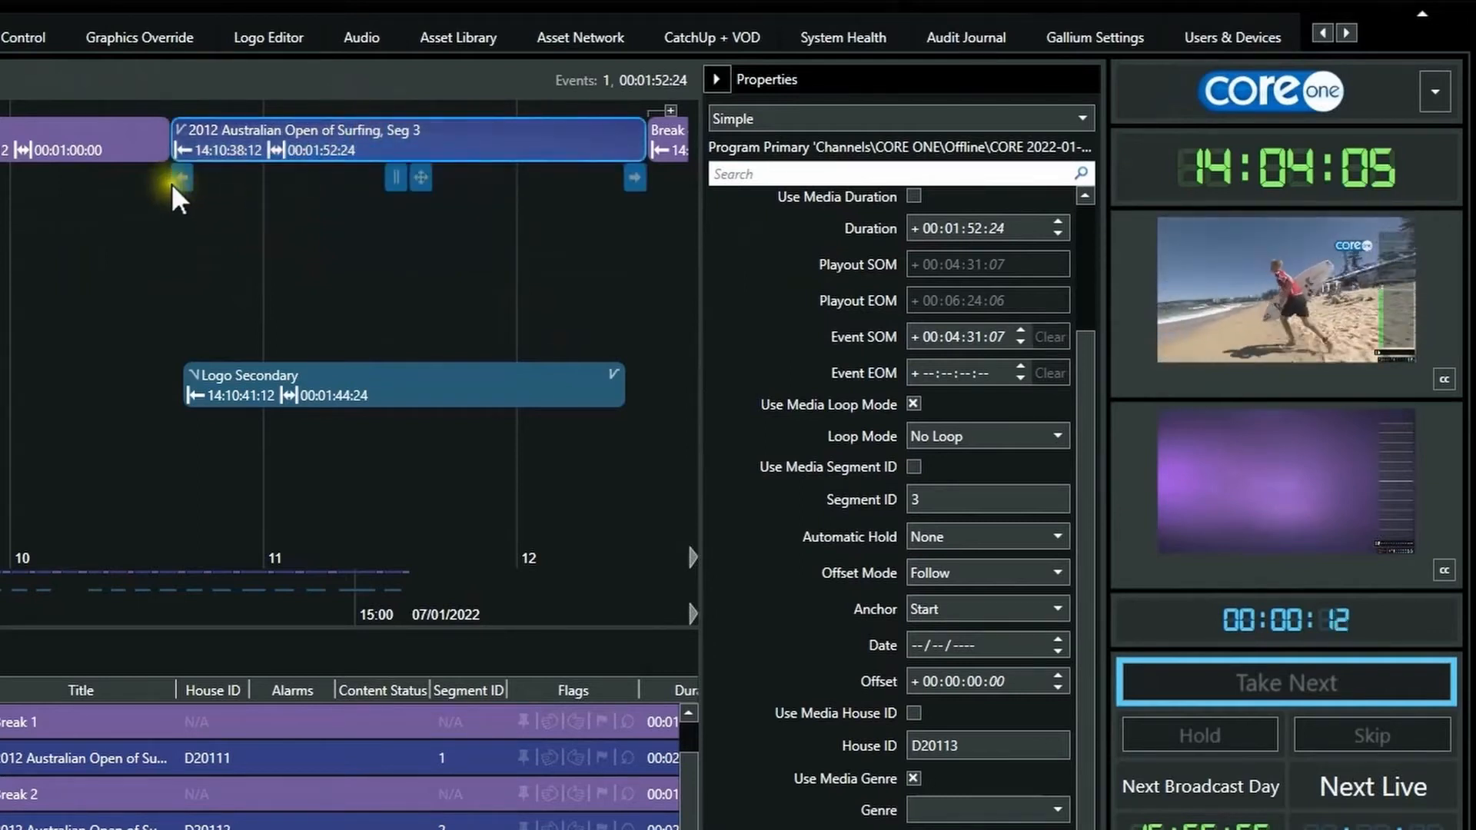
pyautogui.moveTo(180, 192)
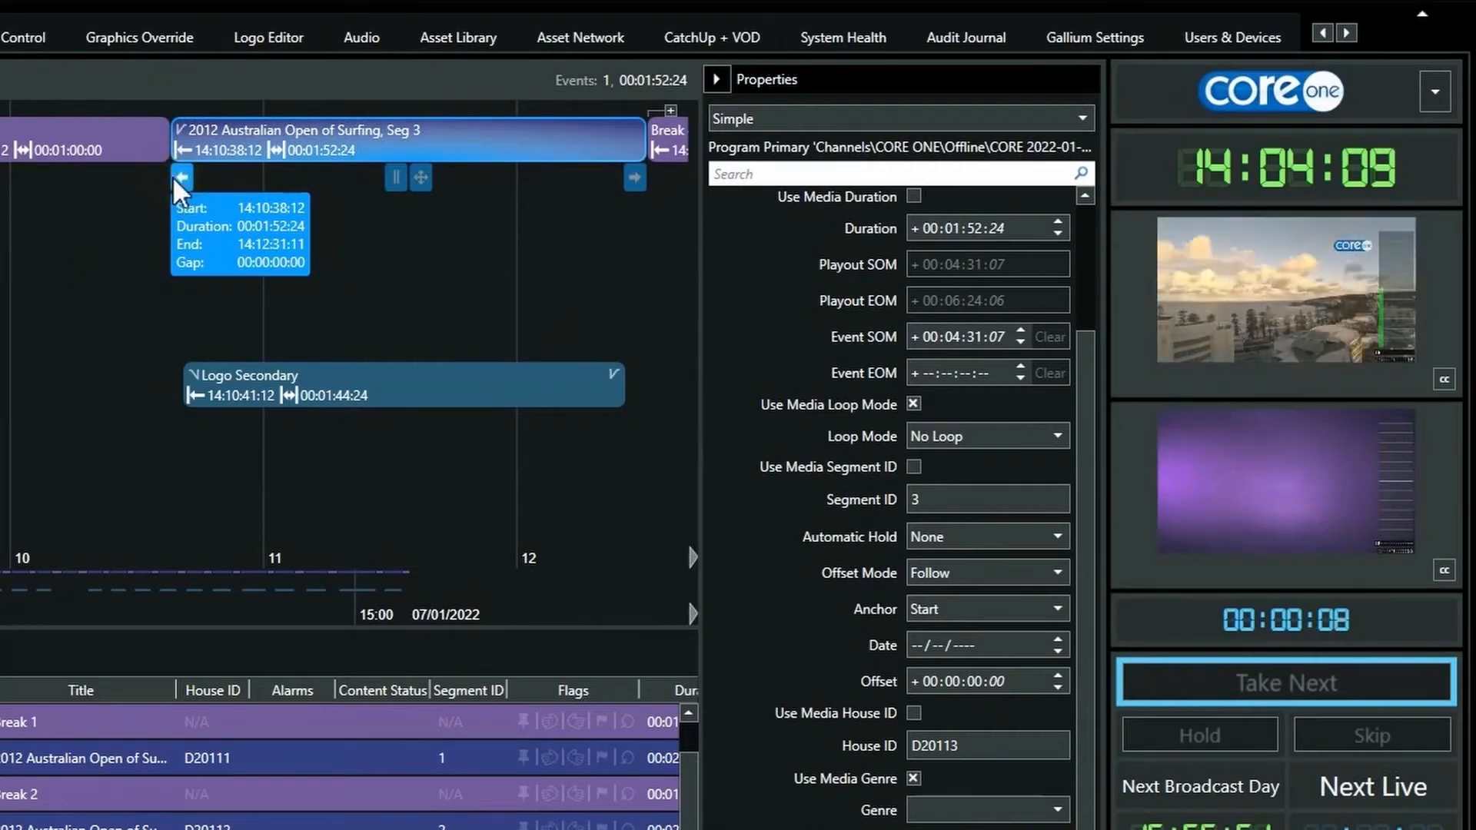
pyautogui.click(173, 179)
pyautogui.click(177, 177)
pyautogui.click(179, 178)
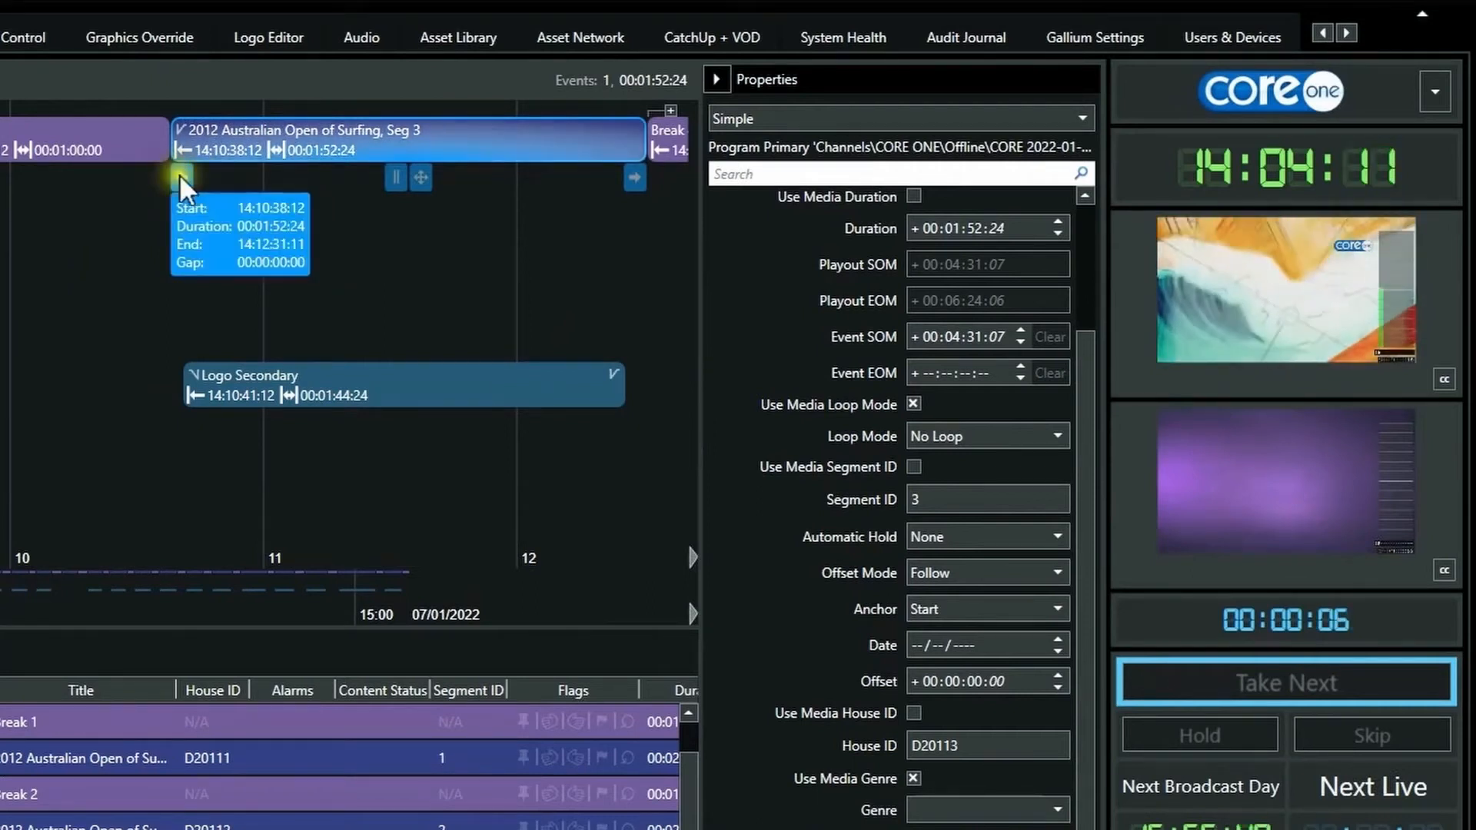
pyautogui.moveTo(180, 178); pyautogui.dragTo(251, 178)
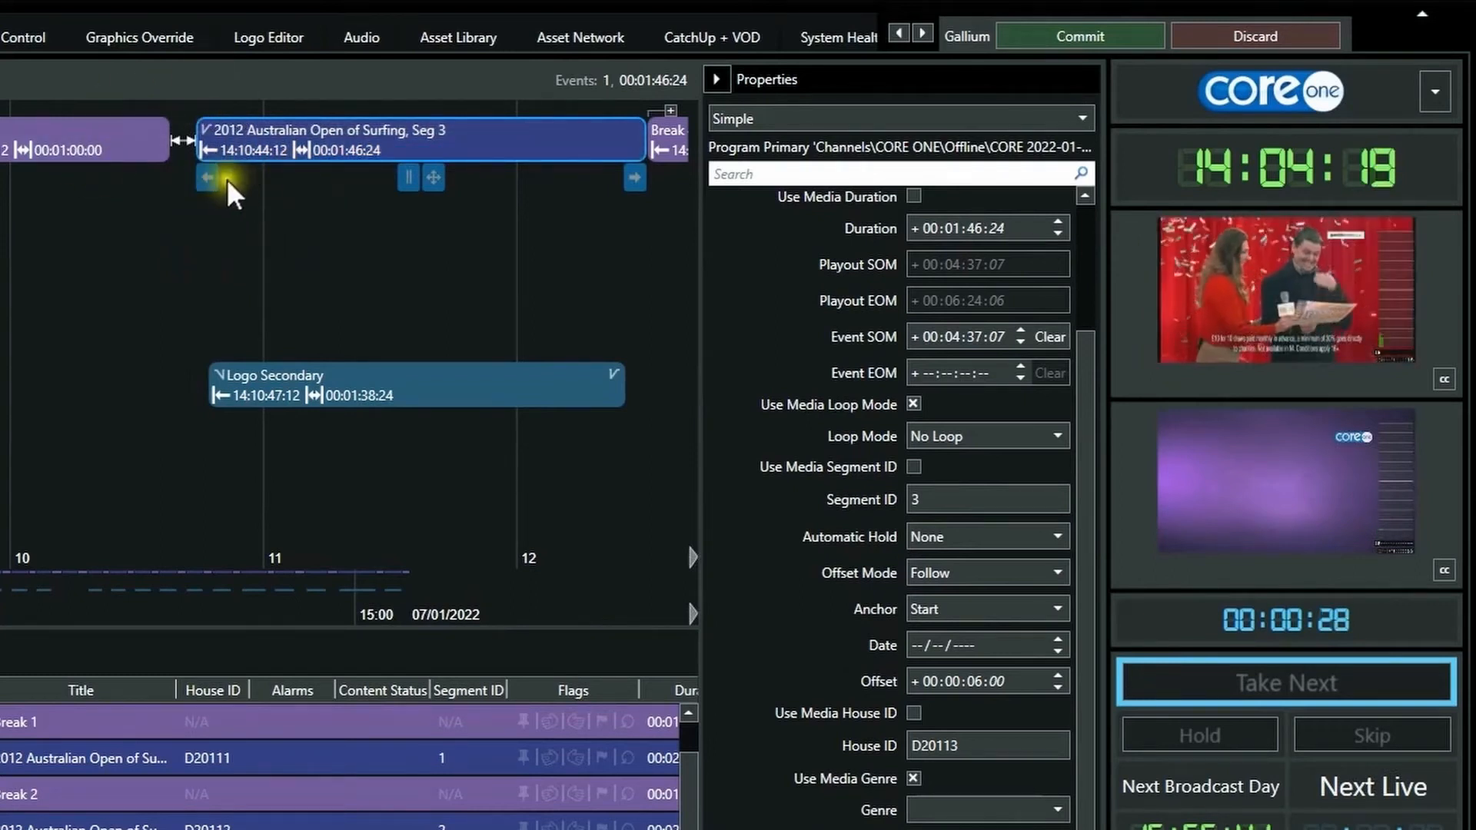
# Extend the start of the Seg 3 event back to 14:10:38:12 for a duration of 00:01:52:24
pyautogui.click(206, 181)
pyautogui.moveTo(206, 184); pyautogui.dragTo(135, 245)
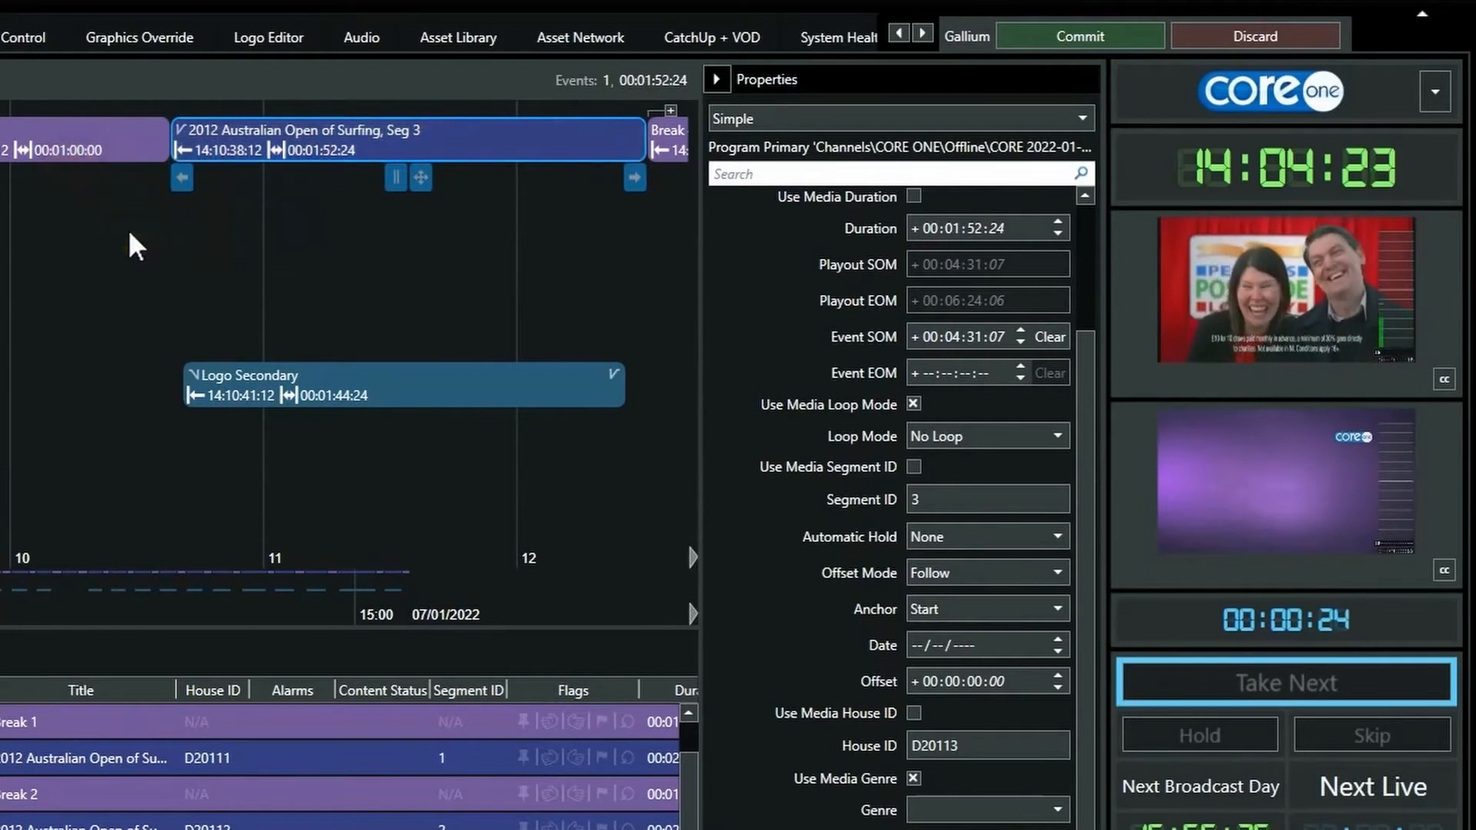
pyautogui.click(254, 218)
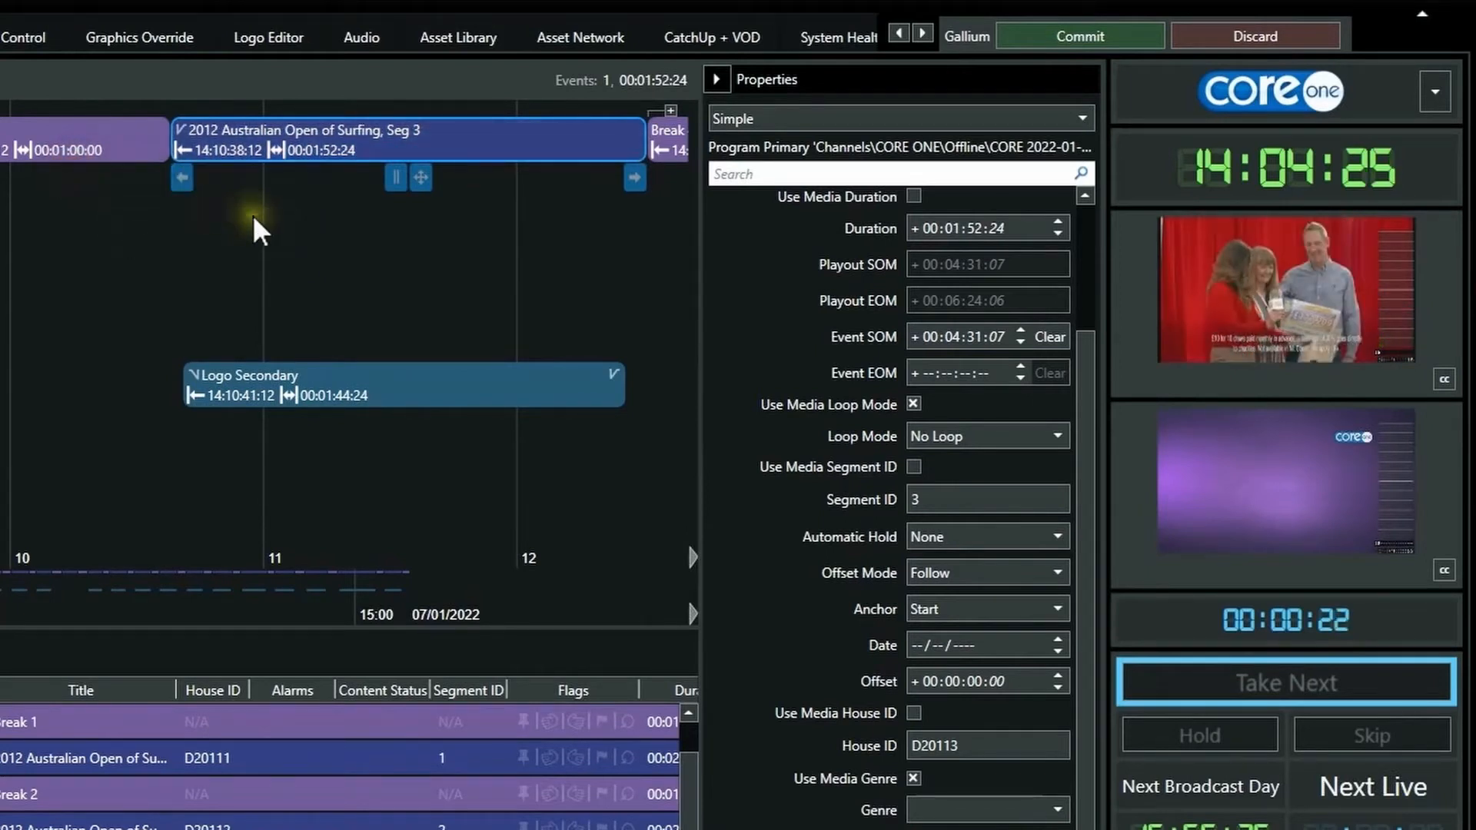
# Trim the end of the Seg 3 event to a duration of 00:01:51:24, and discard the pending changes
pyautogui.click(634, 184)
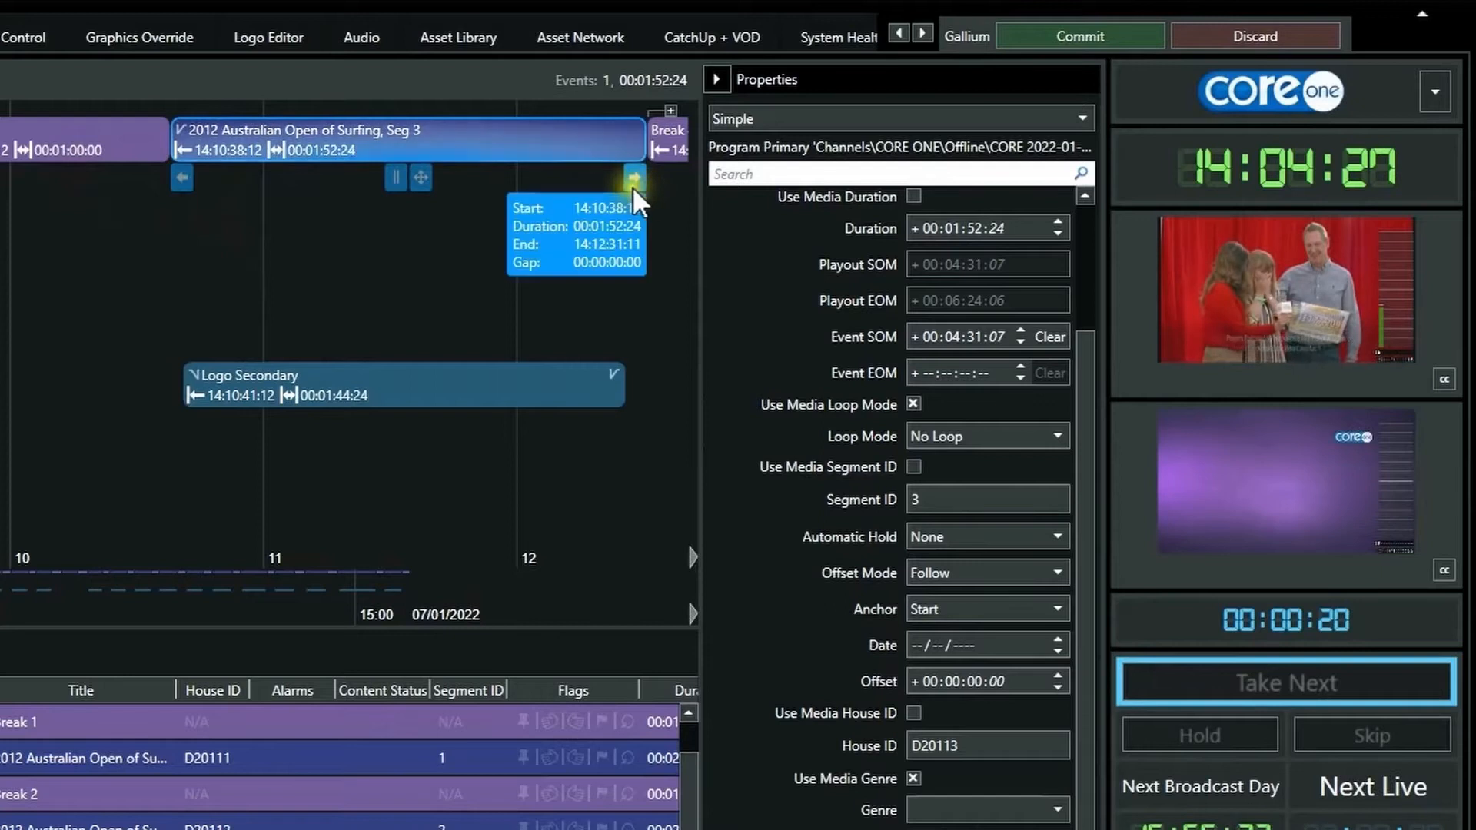
pyautogui.moveTo(635, 184)
pyautogui.mouseDown()
pyautogui.moveTo(547, 186)
pyautogui.moveTo(636, 187)
pyautogui.mouseUp()
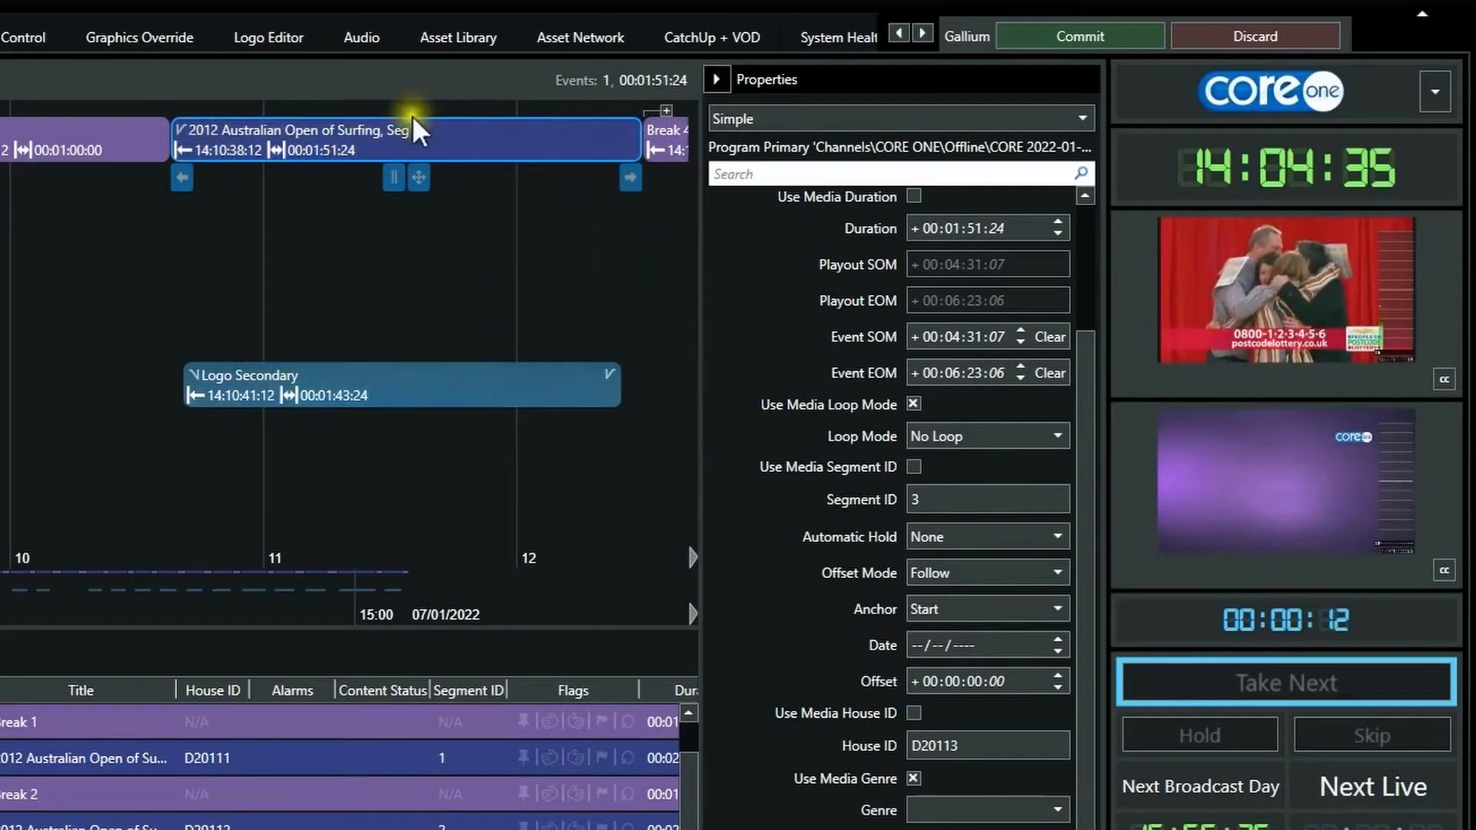
pyautogui.click(1258, 41)
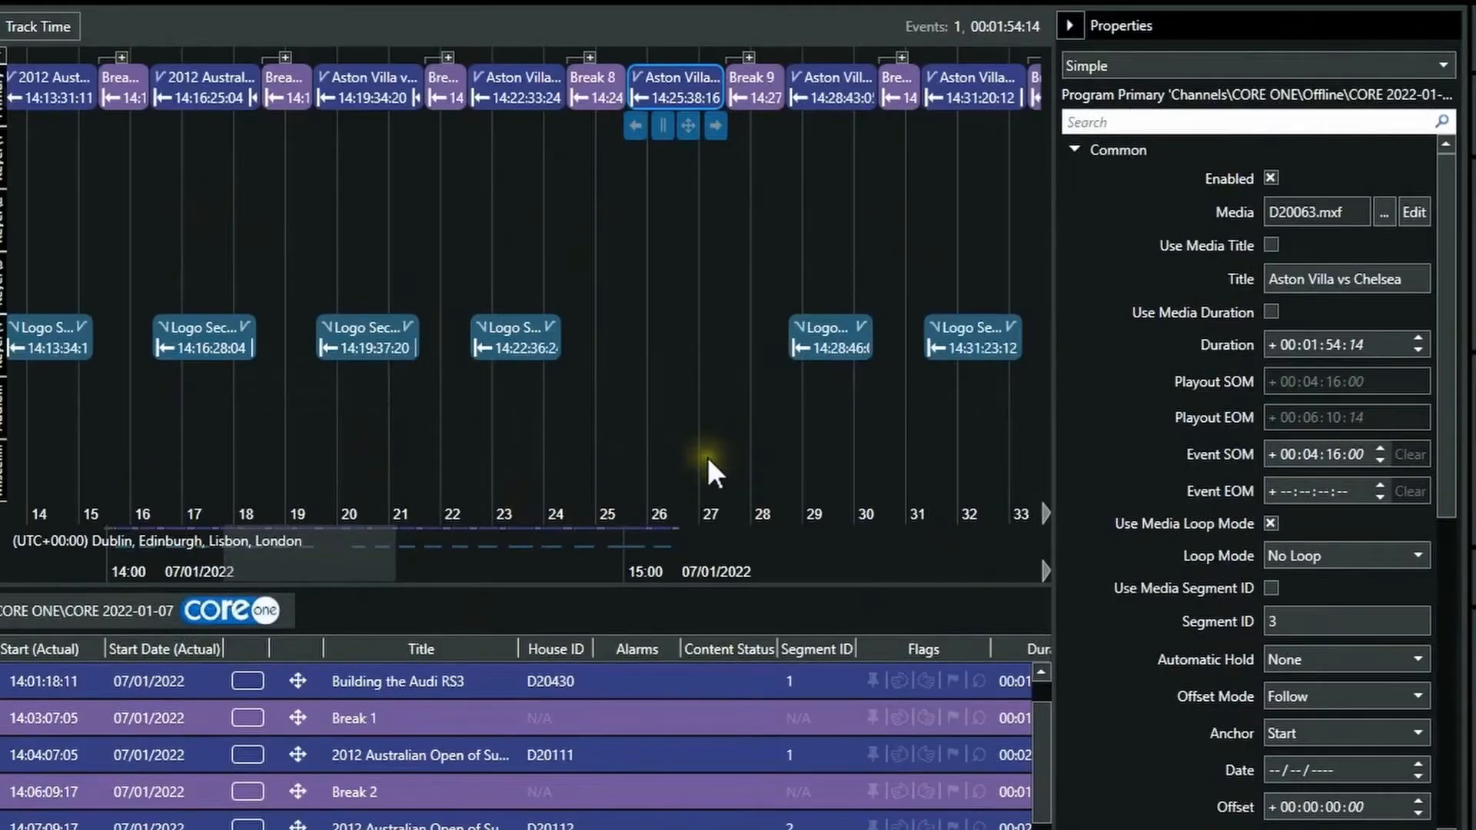
# Move the logo secondary starting at 14:16:28 onto the Aston Villa vs Chelsea event starting at 14:25:38
pyautogui.click(203, 336)
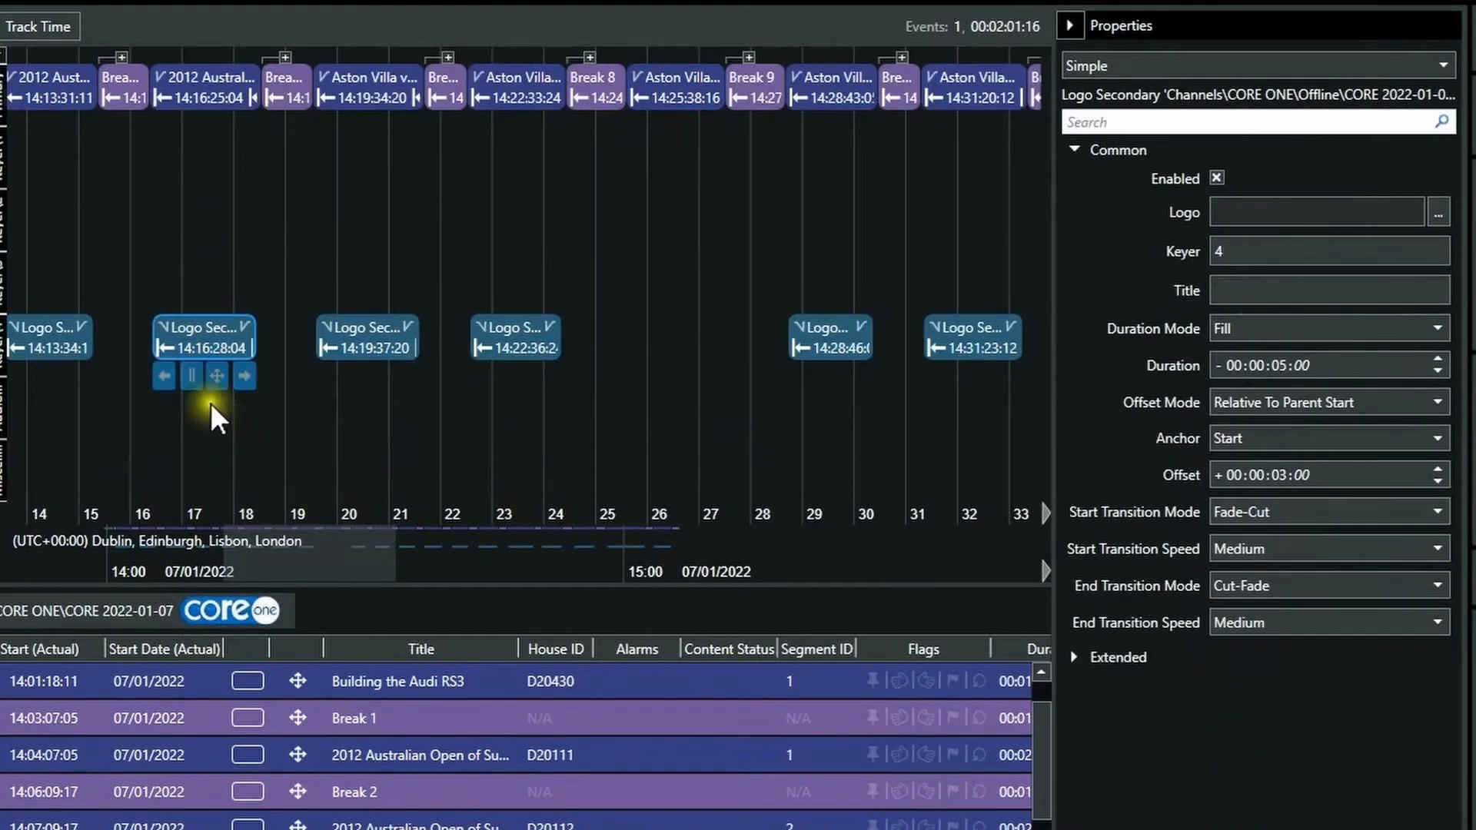
pyautogui.click(217, 376)
pyautogui.click(218, 377)
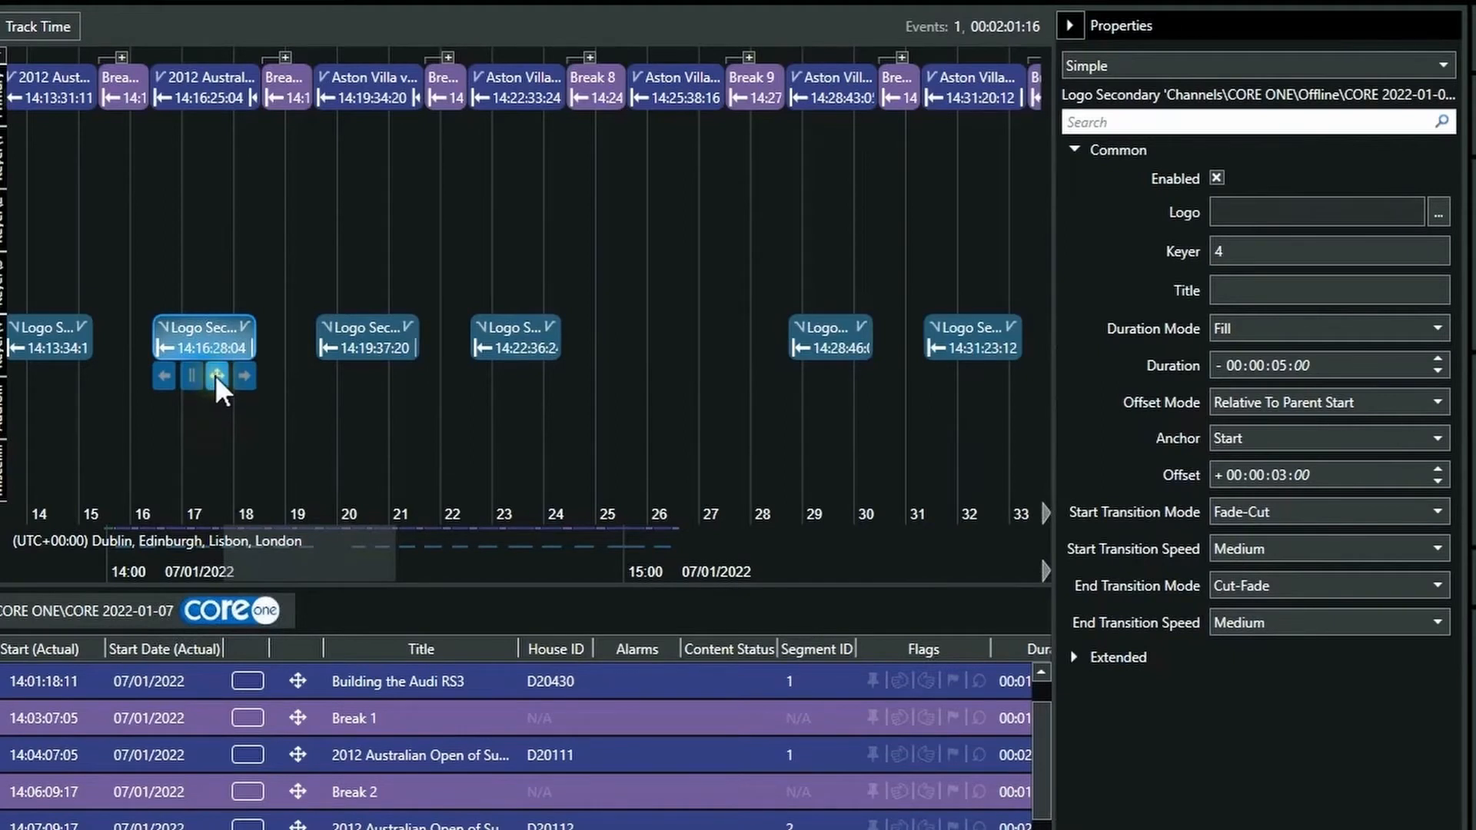
pyautogui.click(218, 377)
pyautogui.moveTo(216, 376); pyautogui.dragTo(685, 87)
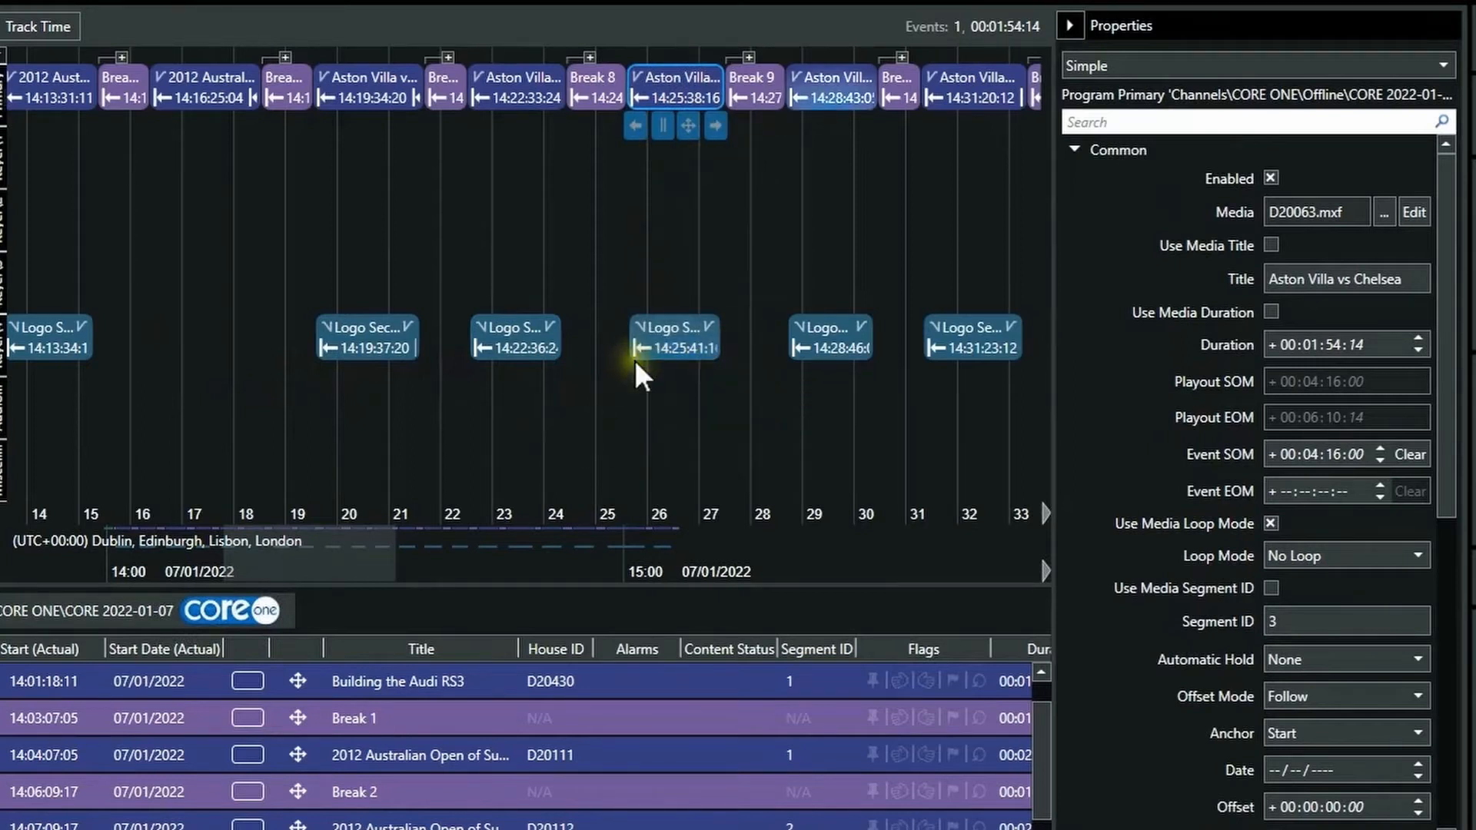
# Try to move the logo secondary at 14:25:41 onto the logo secondary starting at 14:28:46
pyautogui.click(683, 352)
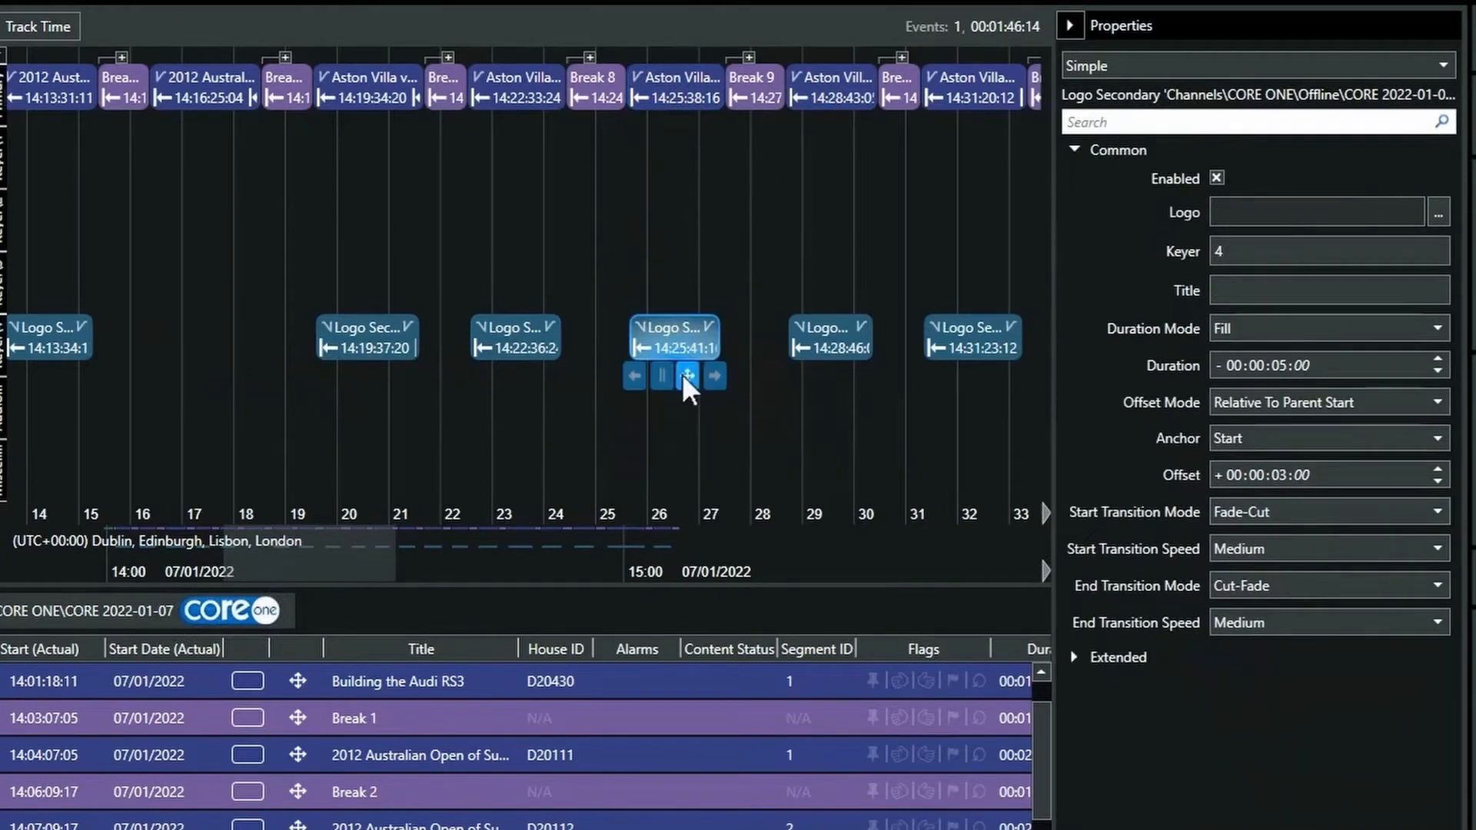
pyautogui.moveTo(719, 375); pyautogui.dragTo(807, 362)
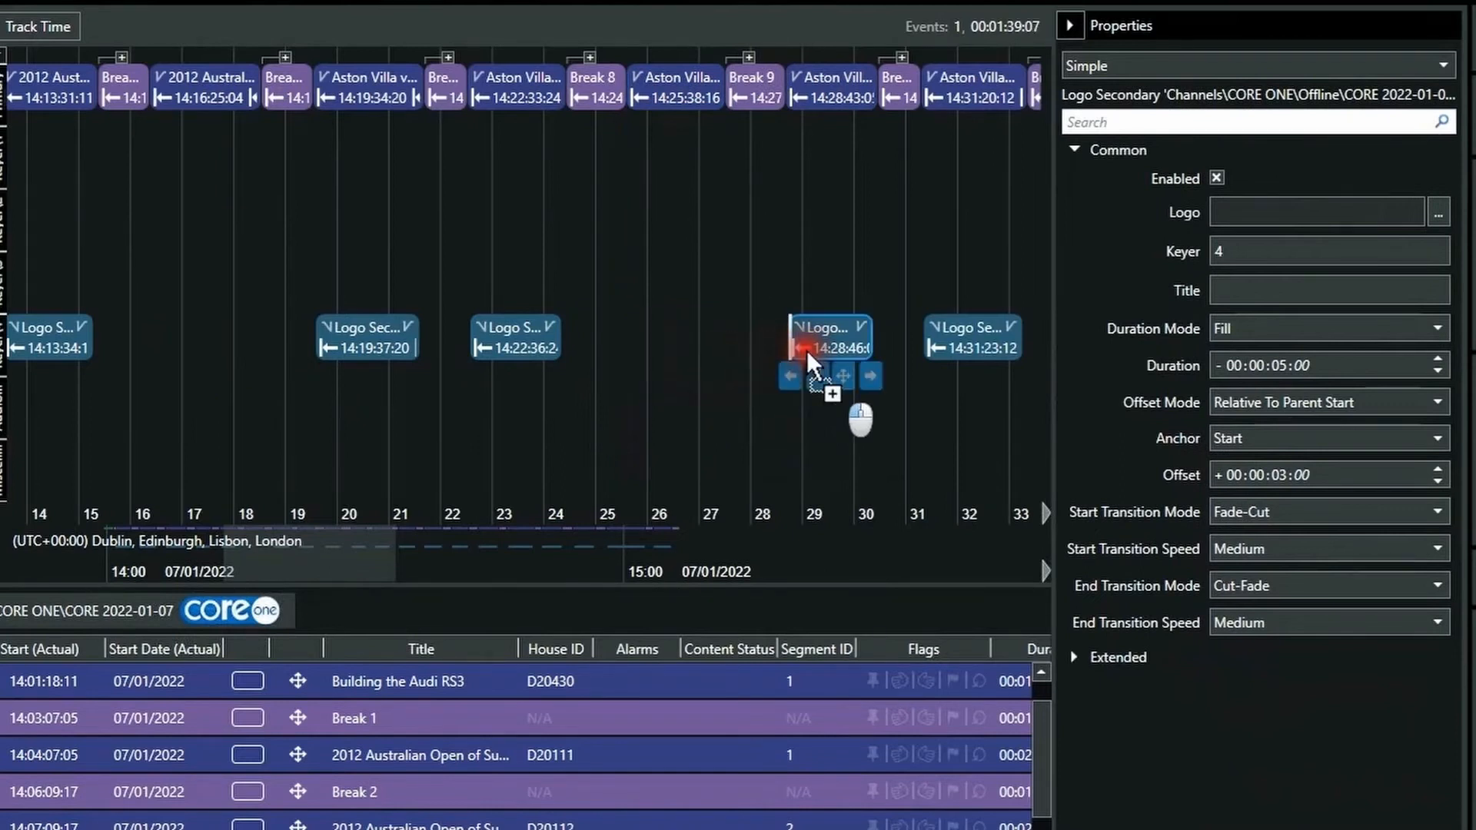
pyautogui.moveTo(807, 361)
pyautogui.mouseDown()
pyautogui.moveTo(823, 385)
pyautogui.moveTo(669, 448)
pyautogui.mouseUp()
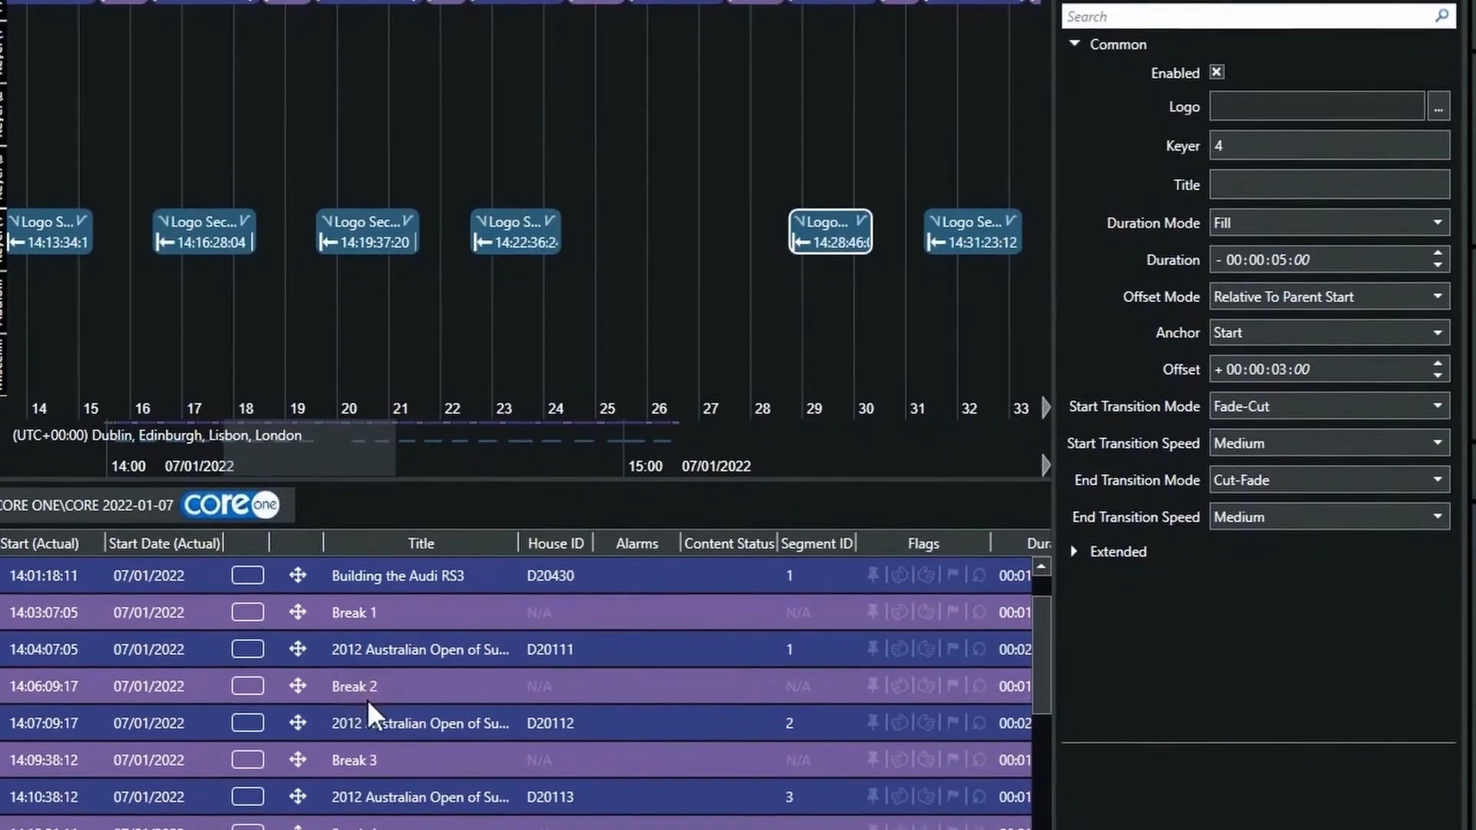
# Move the 2012 Australian Open segment 1 event (D20111) directly after the segment 3 event (D20113) in the event list
pyautogui.click(296, 649)
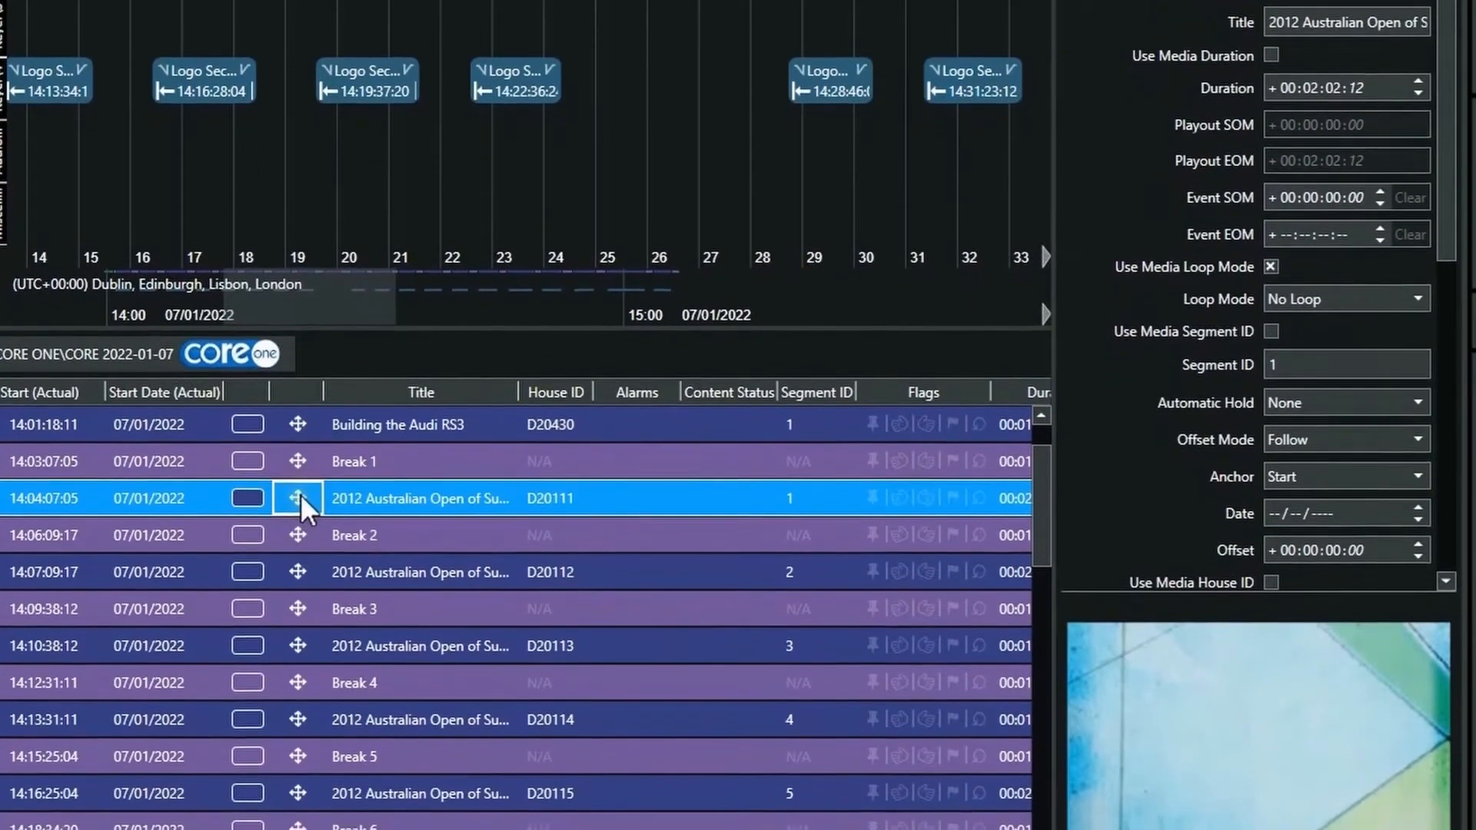
pyautogui.moveTo(300, 498); pyautogui.dragTo(308, 623)
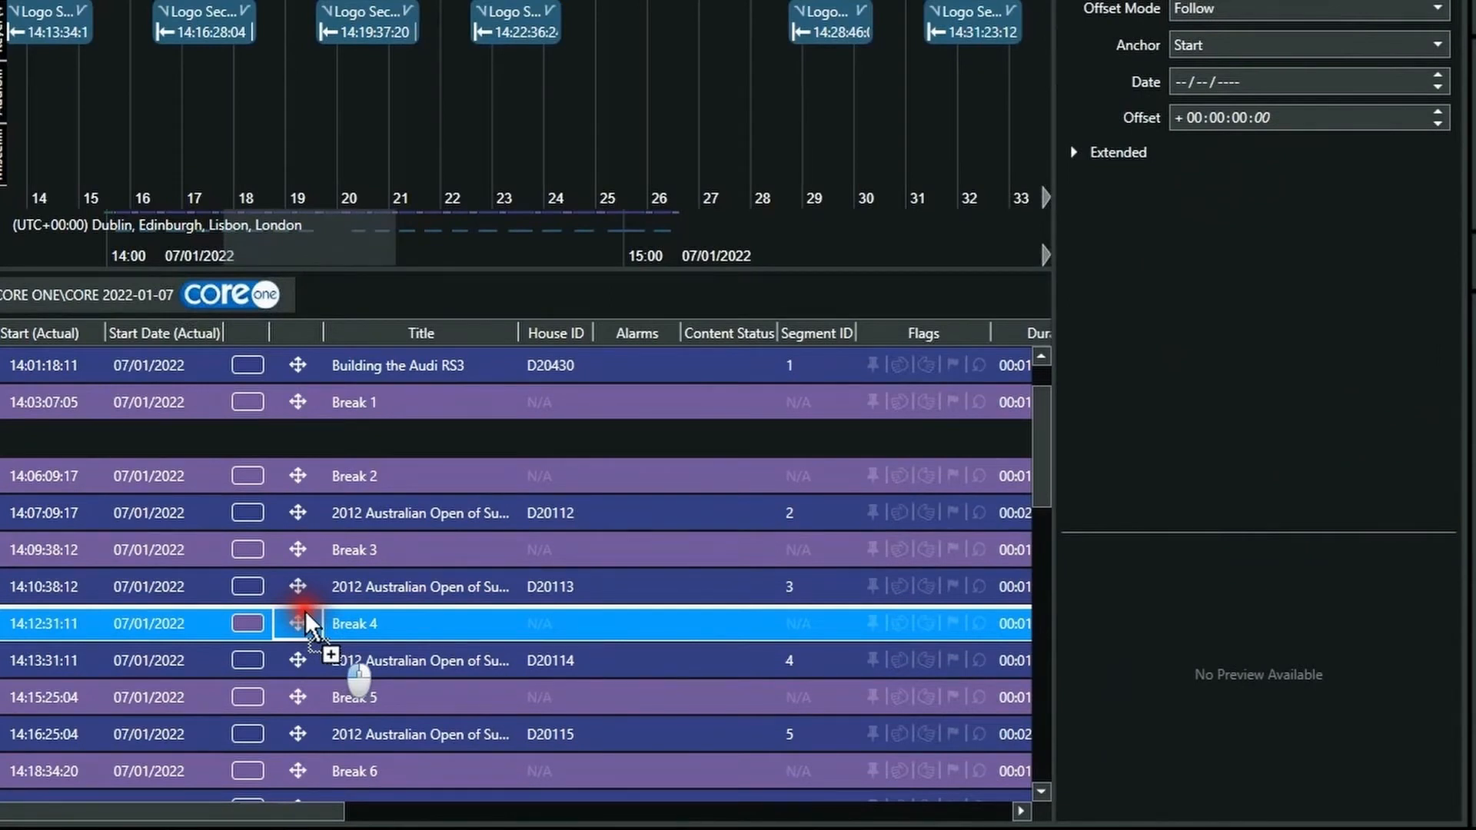
pyautogui.moveTo(309, 624); pyautogui.dragTo(305, 573)
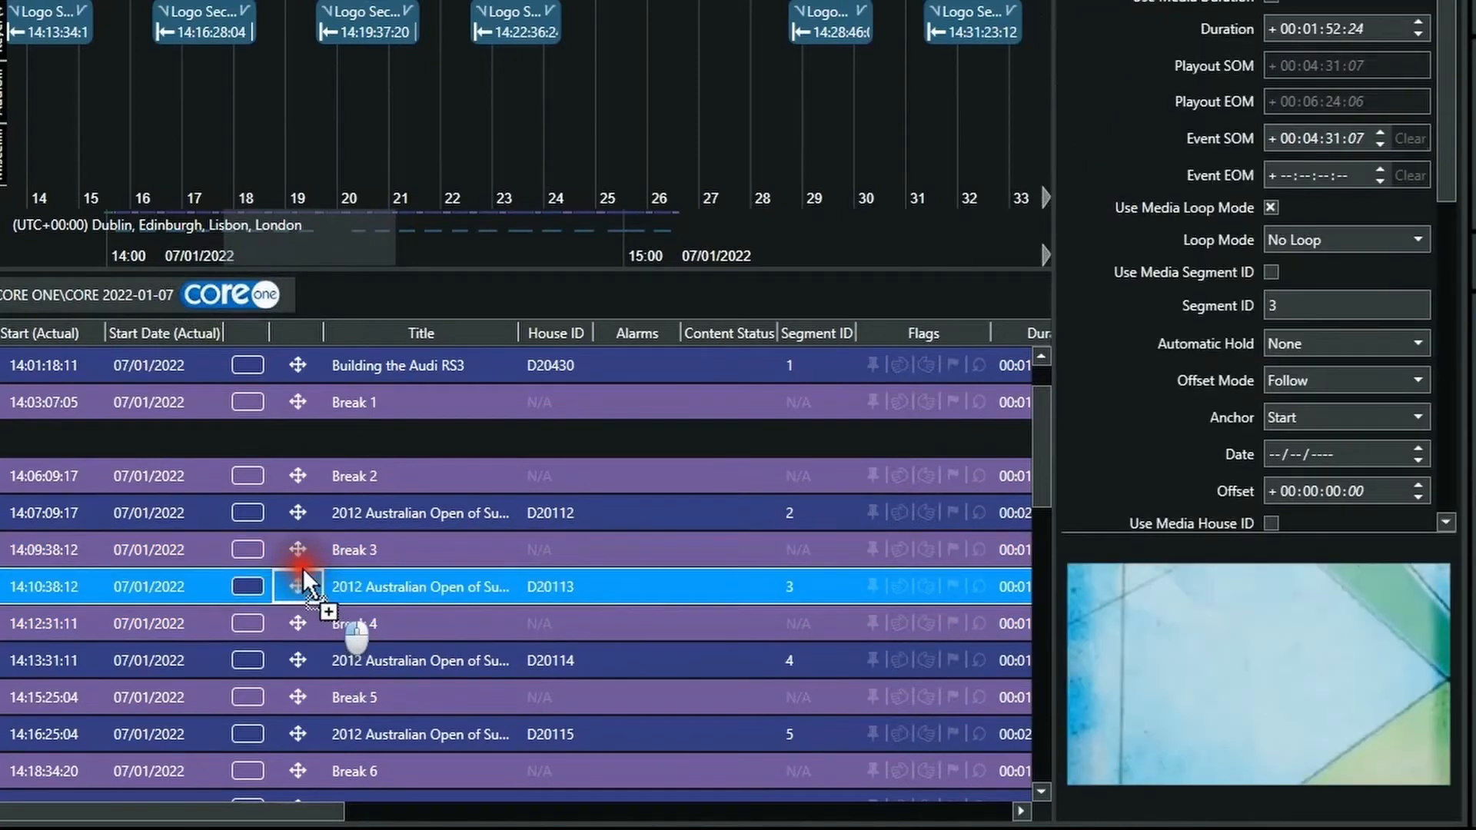
pyautogui.moveTo(305, 582); pyautogui.dragTo(298, 592)
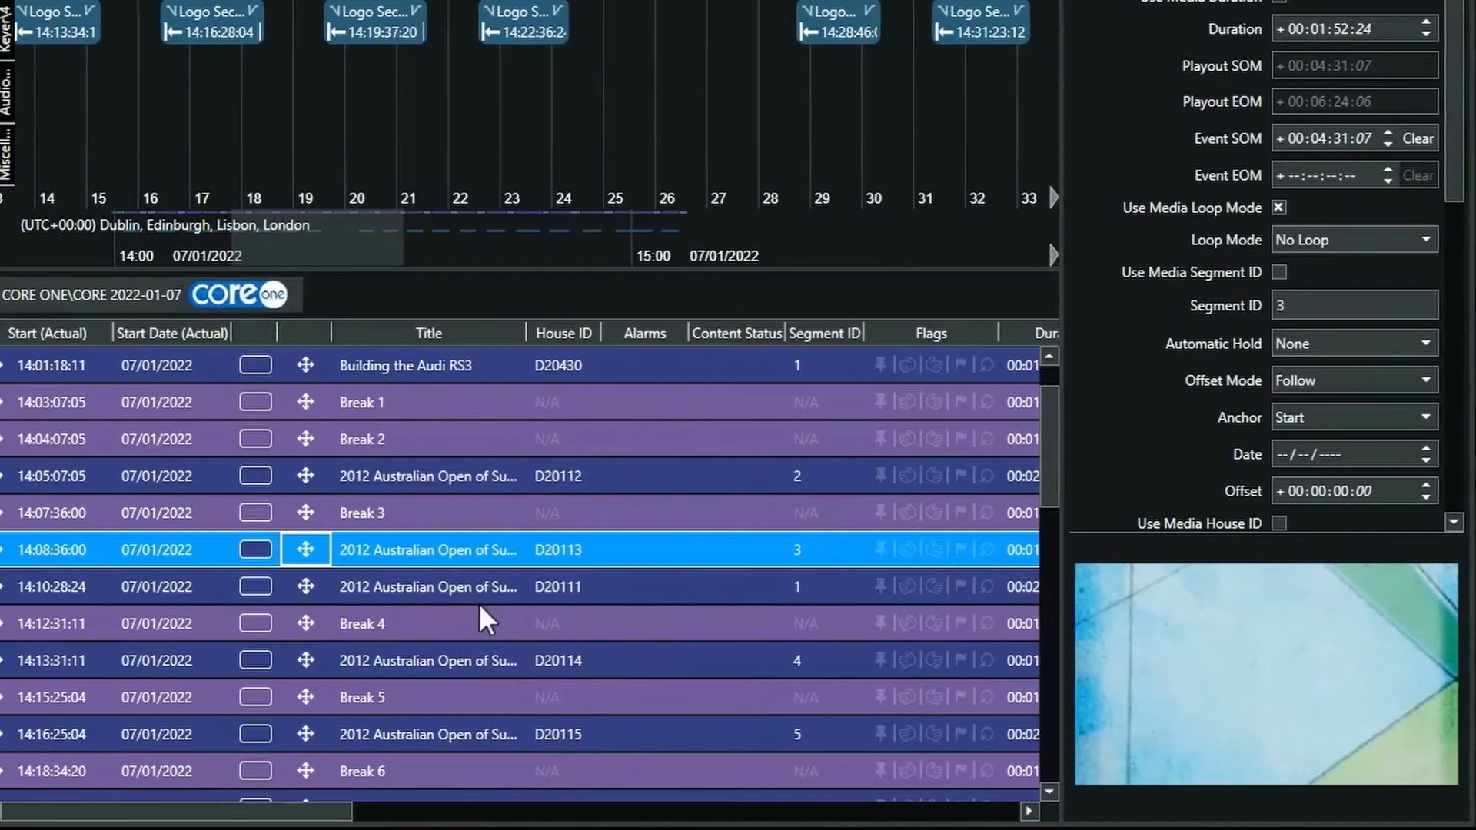
# Expand Break 4 and Break 5 in the event list to show the commercials inside them
pyautogui.click(477, 623)
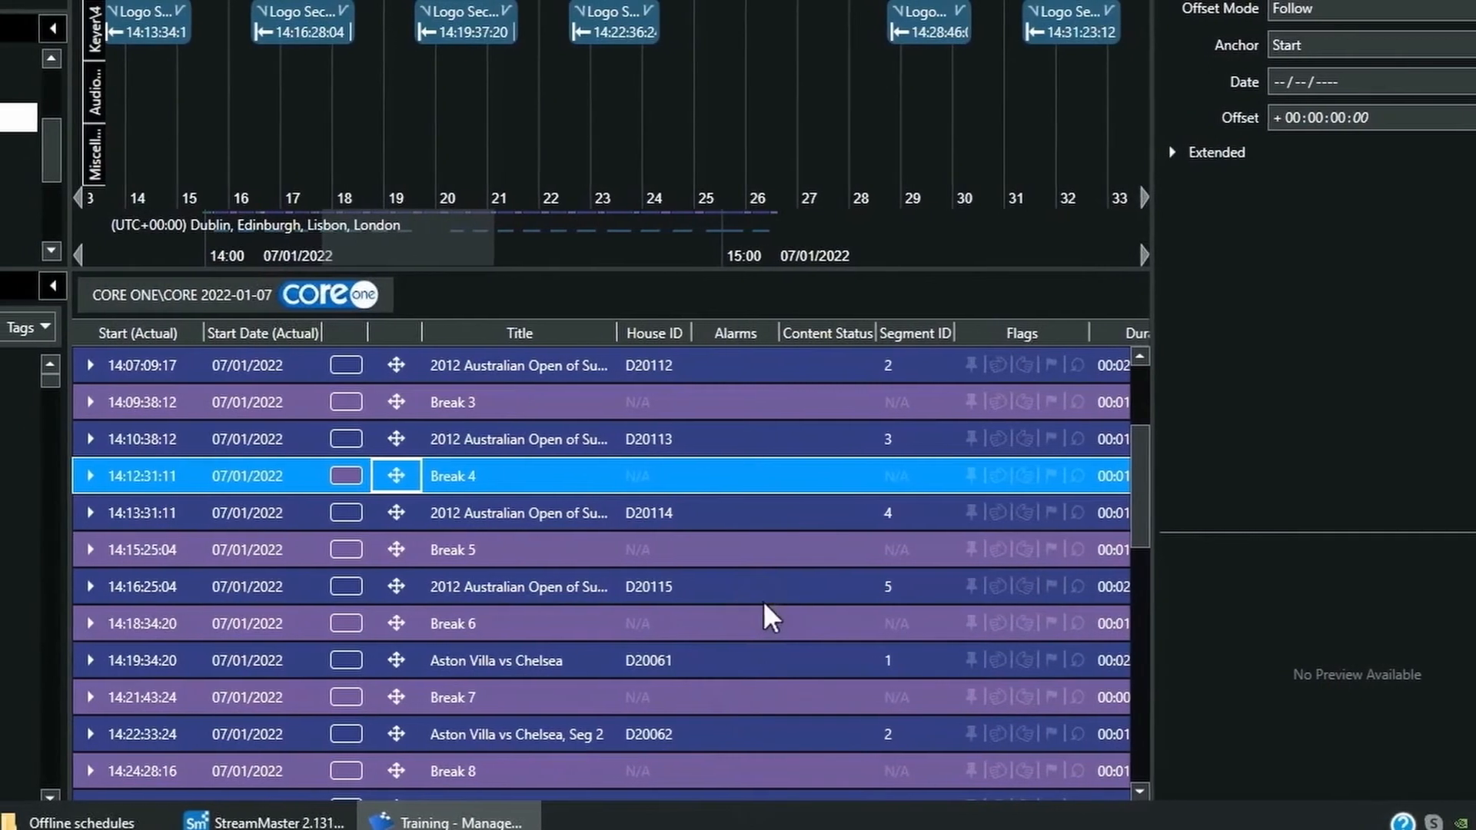
pyautogui.click(90, 476)
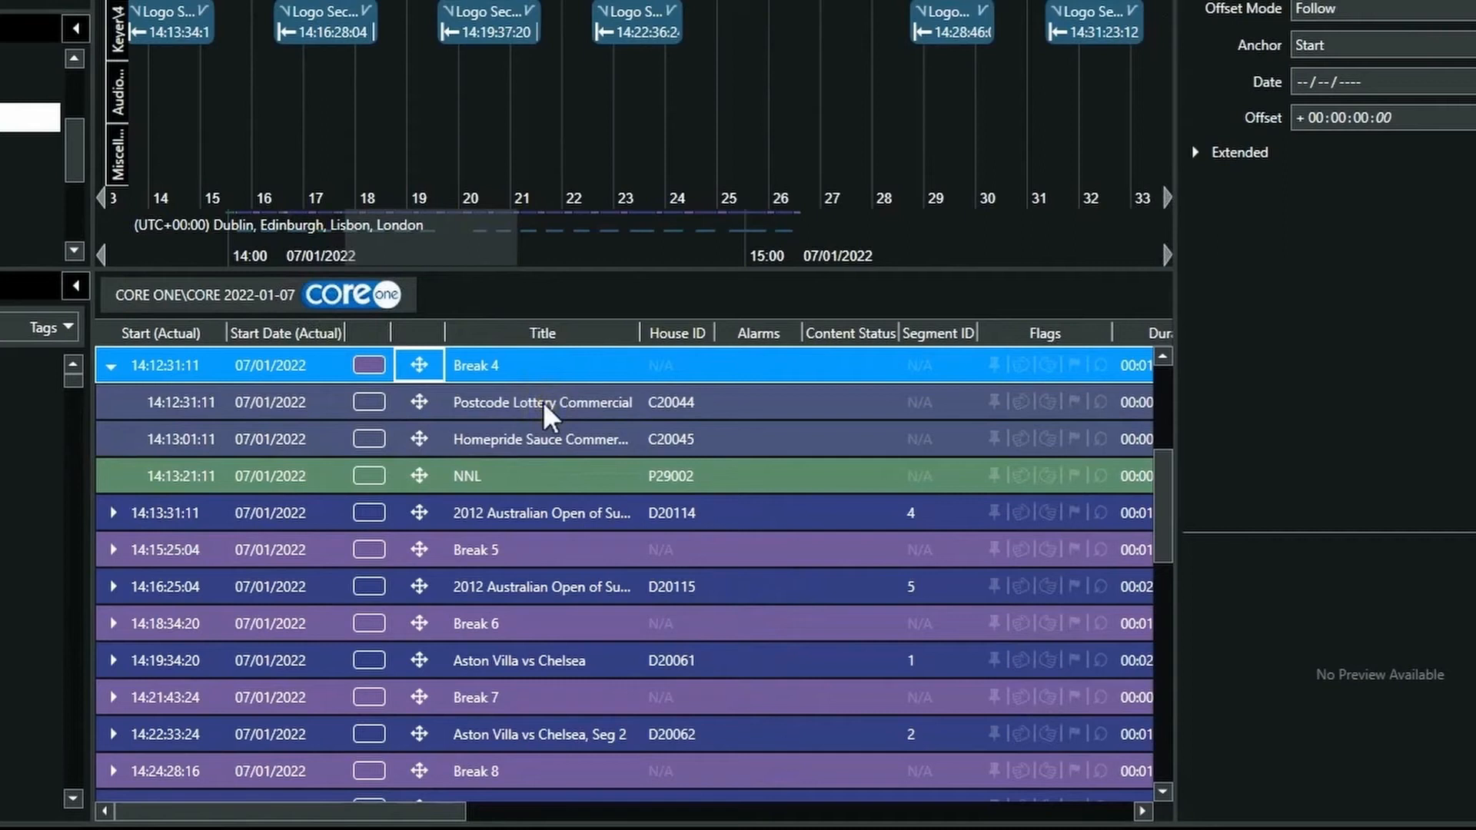
pyautogui.click(113, 550)
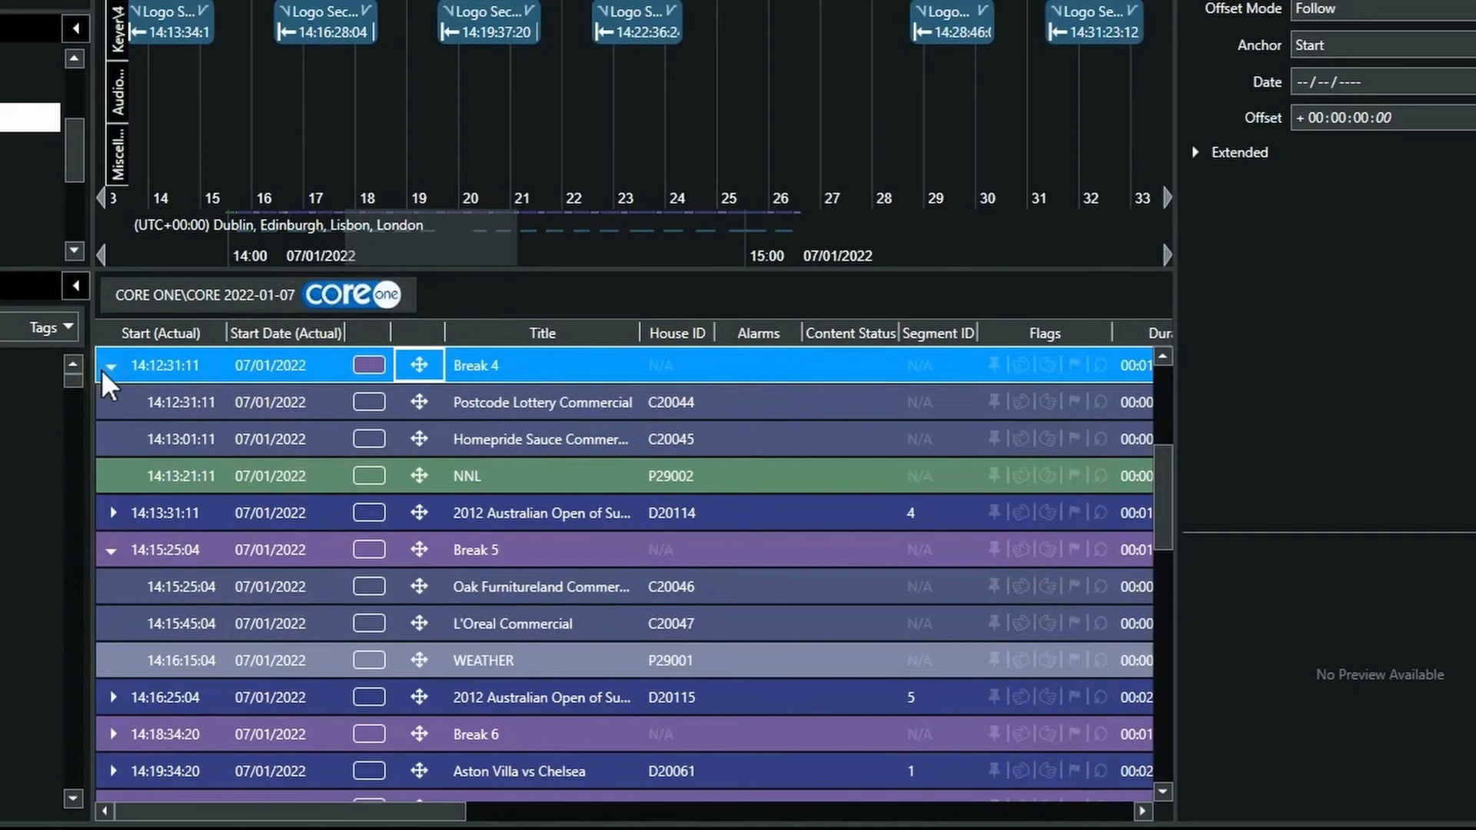
# Try to move the Homepride Sauce commercial from Break 4 next to the Oak Furnitureland commercial in Break 5
pyautogui.click(420, 439)
pyautogui.moveTo(420, 439); pyautogui.dragTo(425, 596)
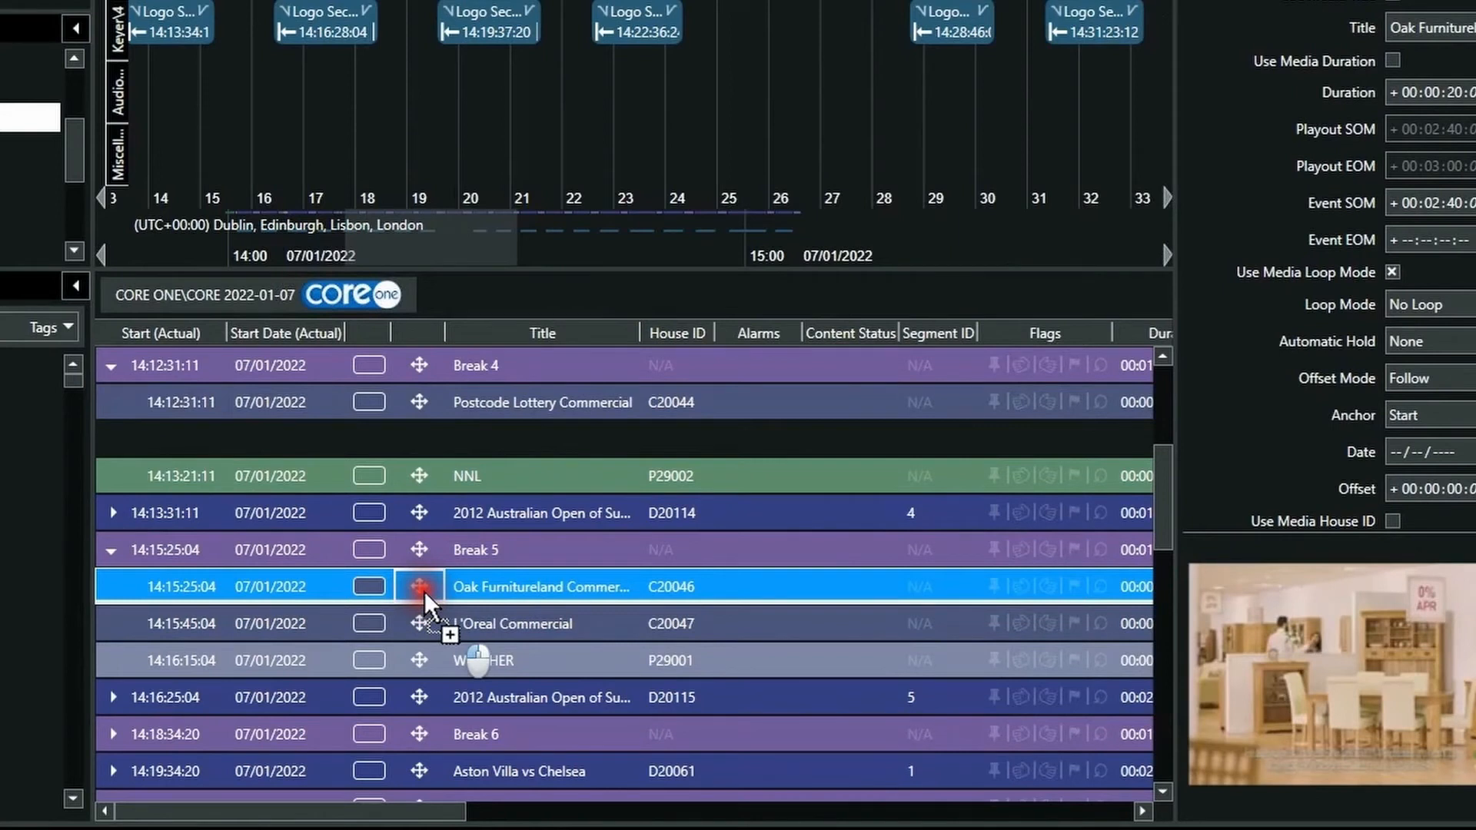
pyautogui.moveTo(425, 597); pyautogui.dragTo(444, 465)
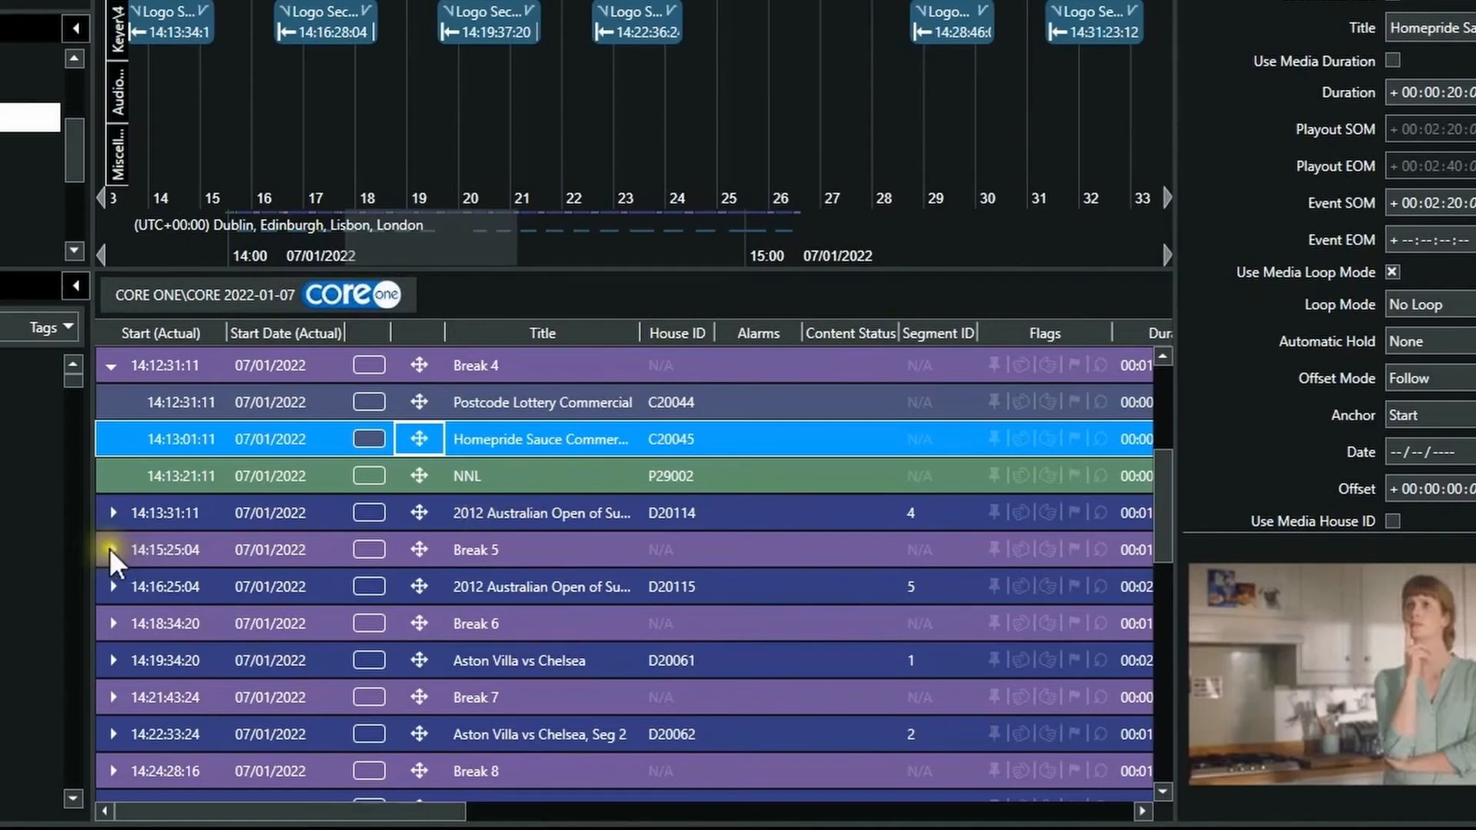
# Move the Homepride Sauce commercial (C20045) out of Break 4 onto the collapsed Break 5, as its last event
pyautogui.click(420, 439)
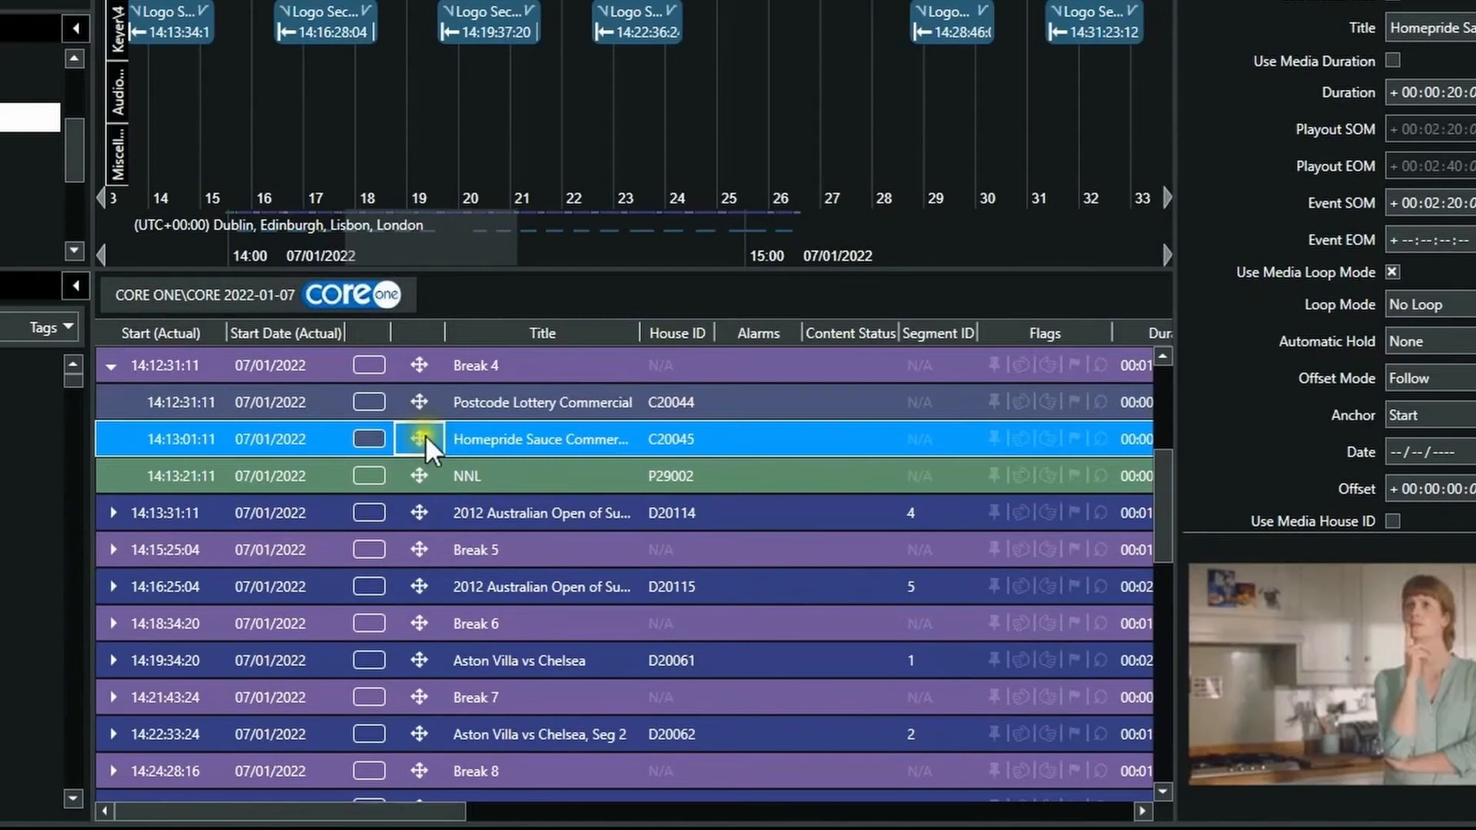
pyautogui.moveTo(421, 440); pyautogui.dragTo(115, 557)
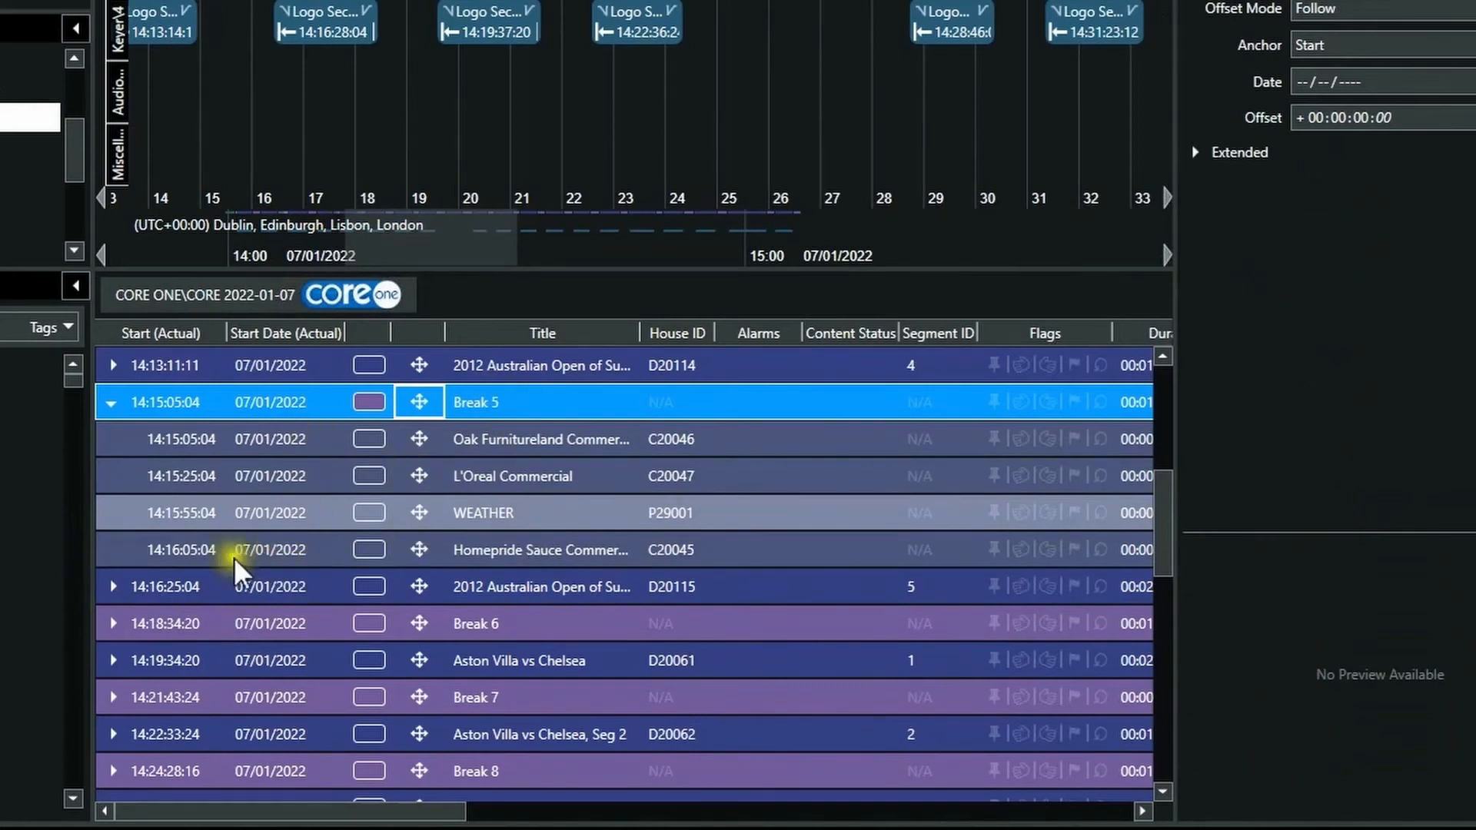
pyautogui.click(420, 515)
pyautogui.moveTo(420, 530); pyautogui.dragTo(490, 512)
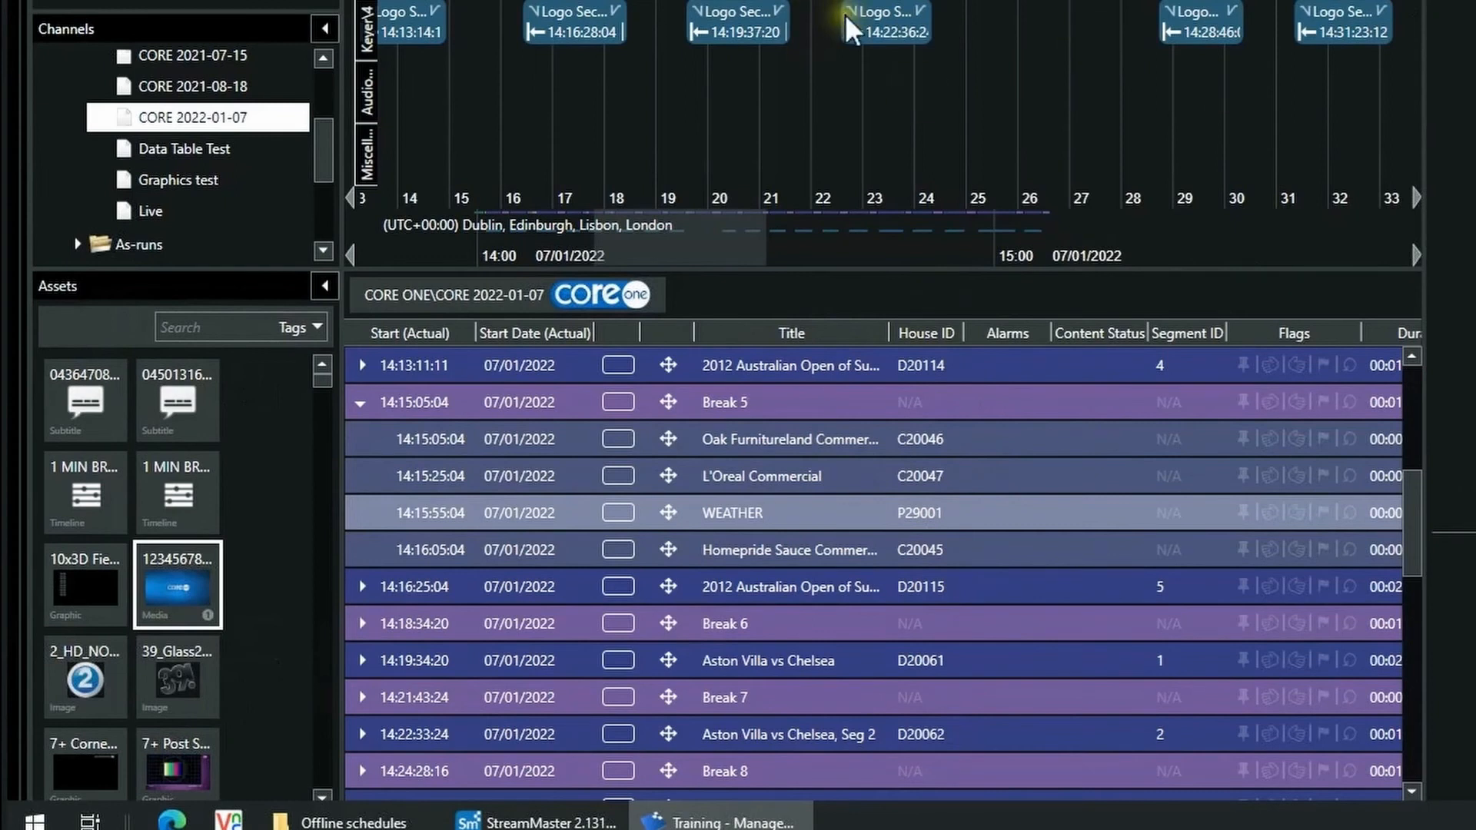
# Bring the 12345678... media asset from the asset library into the schedule, targeting Break 9 on the timeline's primary track
pyautogui.click(183, 590)
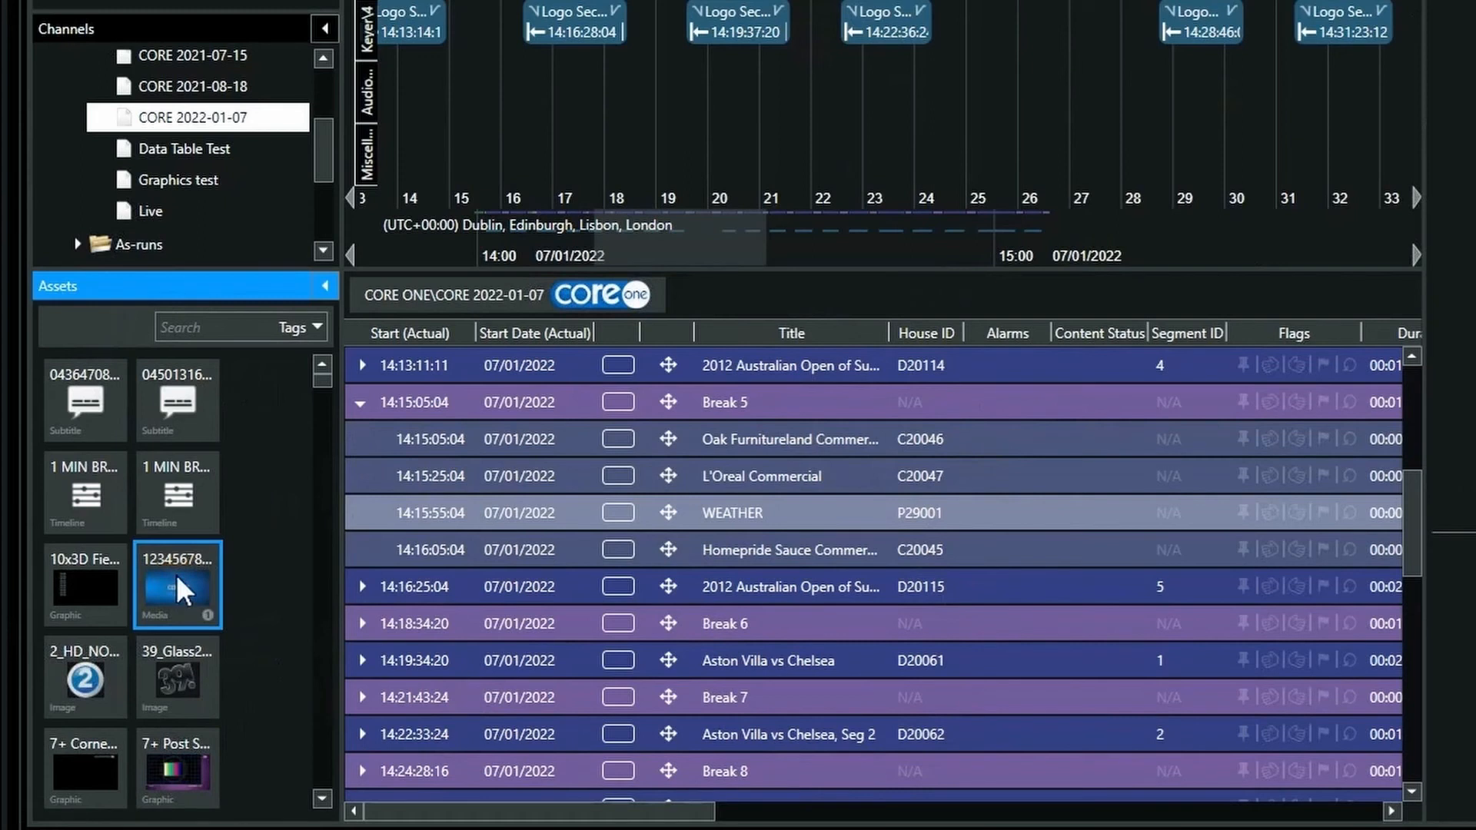
pyautogui.moveTo(183, 590); pyautogui.dragTo(568, 619)
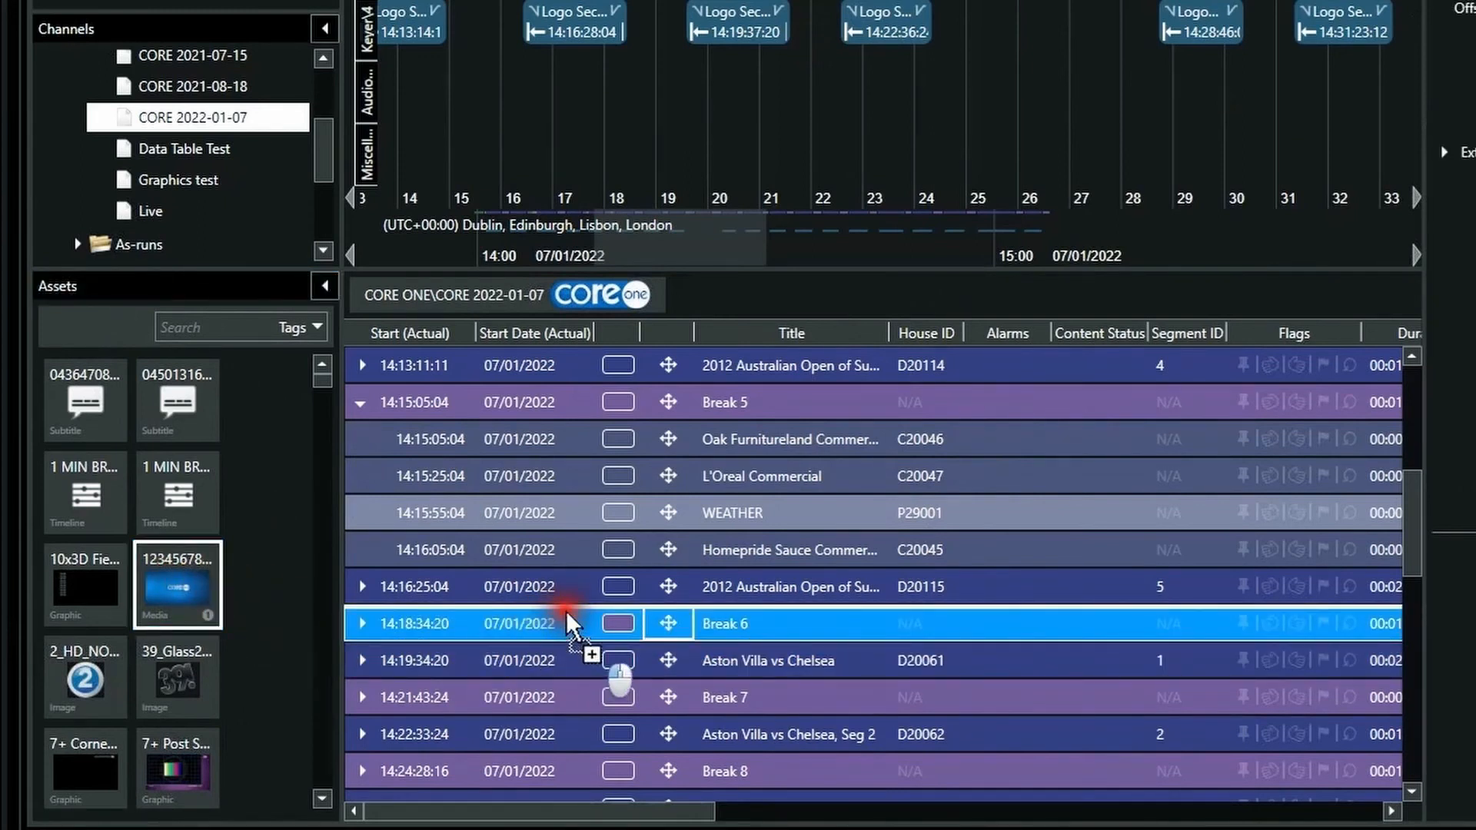
pyautogui.moveTo(567, 619); pyautogui.dragTo(571, 645)
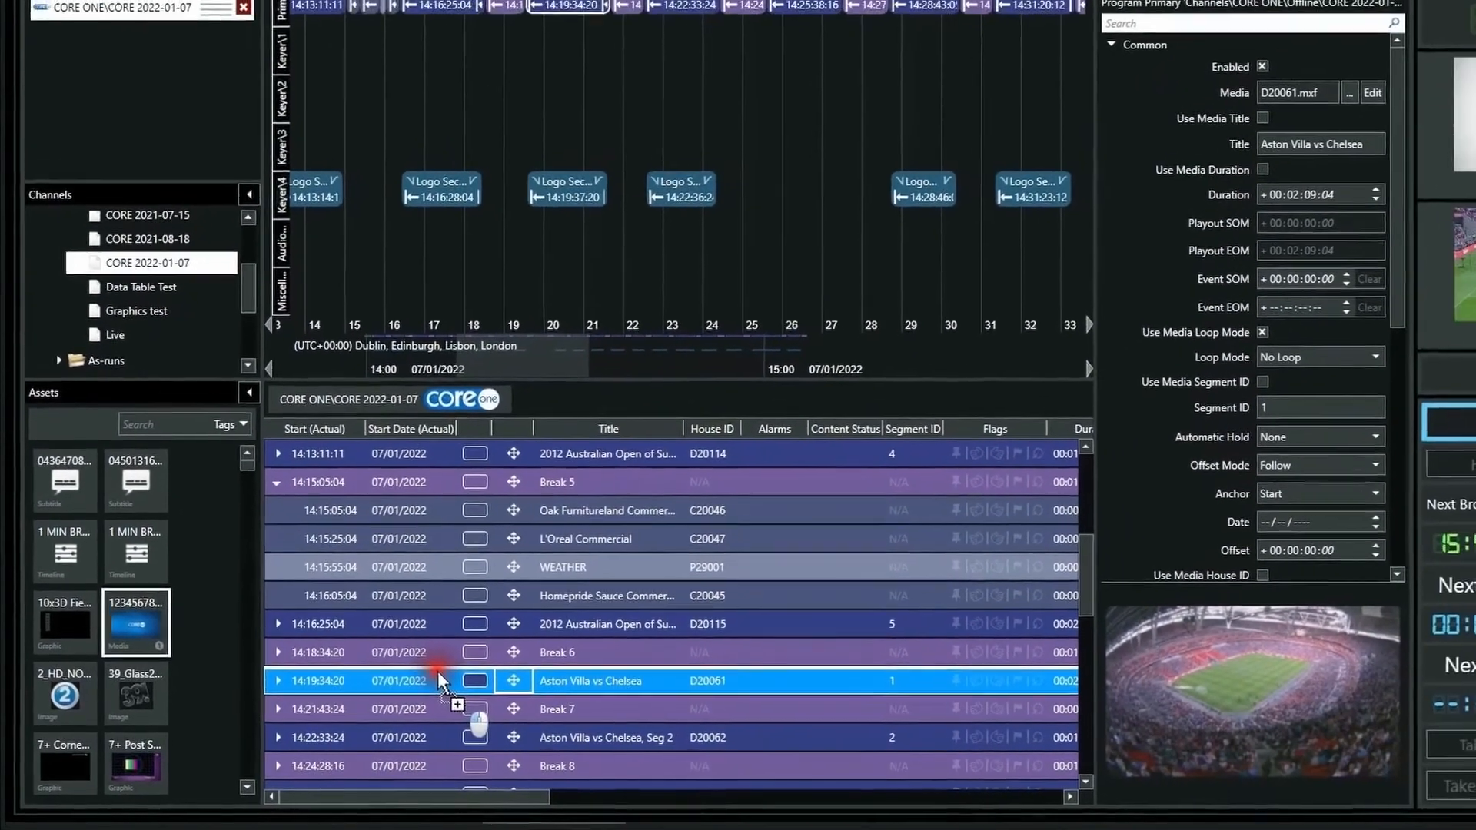
pyautogui.moveTo(439, 680); pyautogui.dragTo(742, 107)
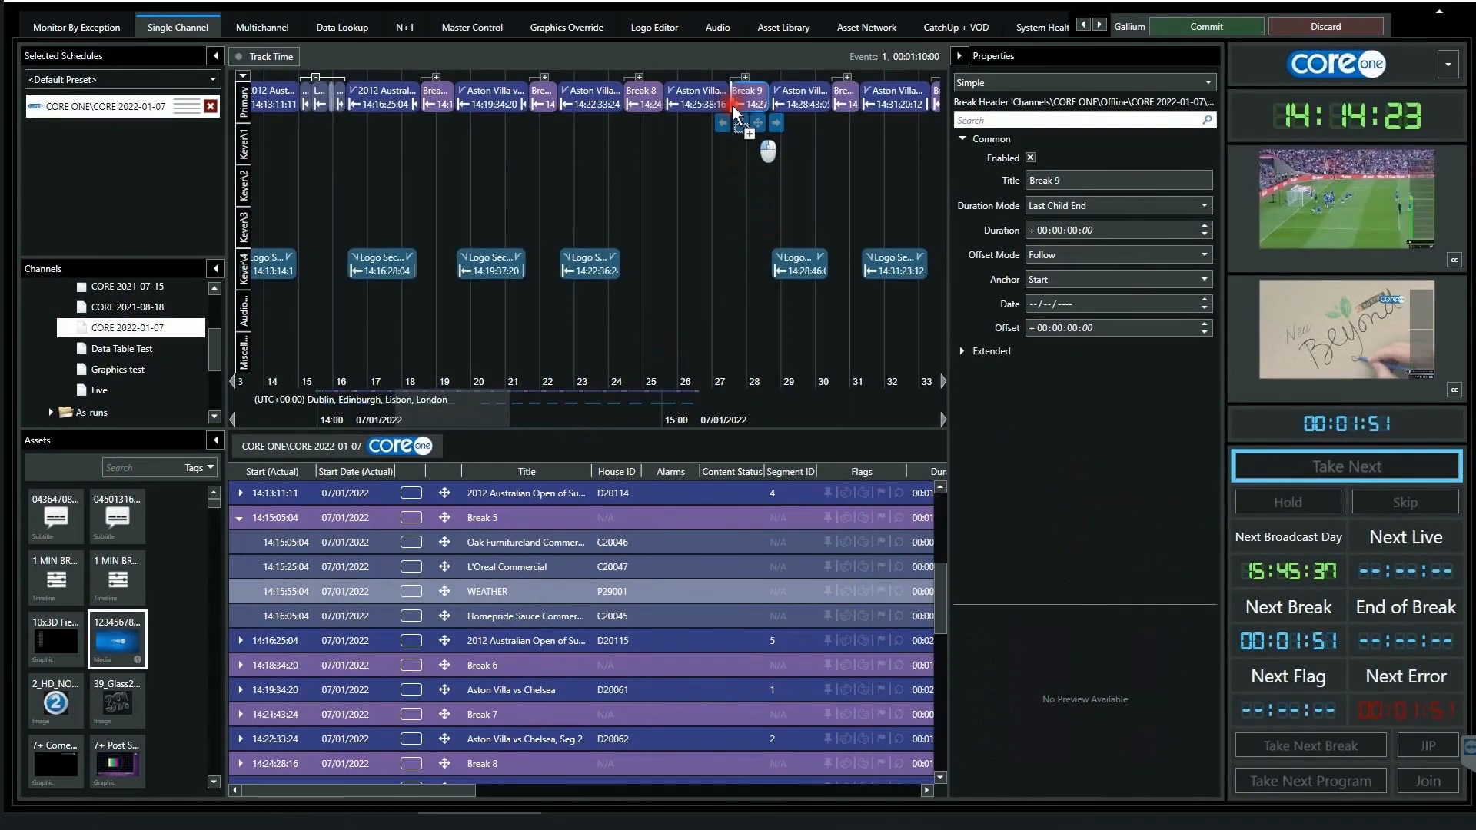
pyautogui.moveTo(736, 114); pyautogui.dragTo(737, 105)
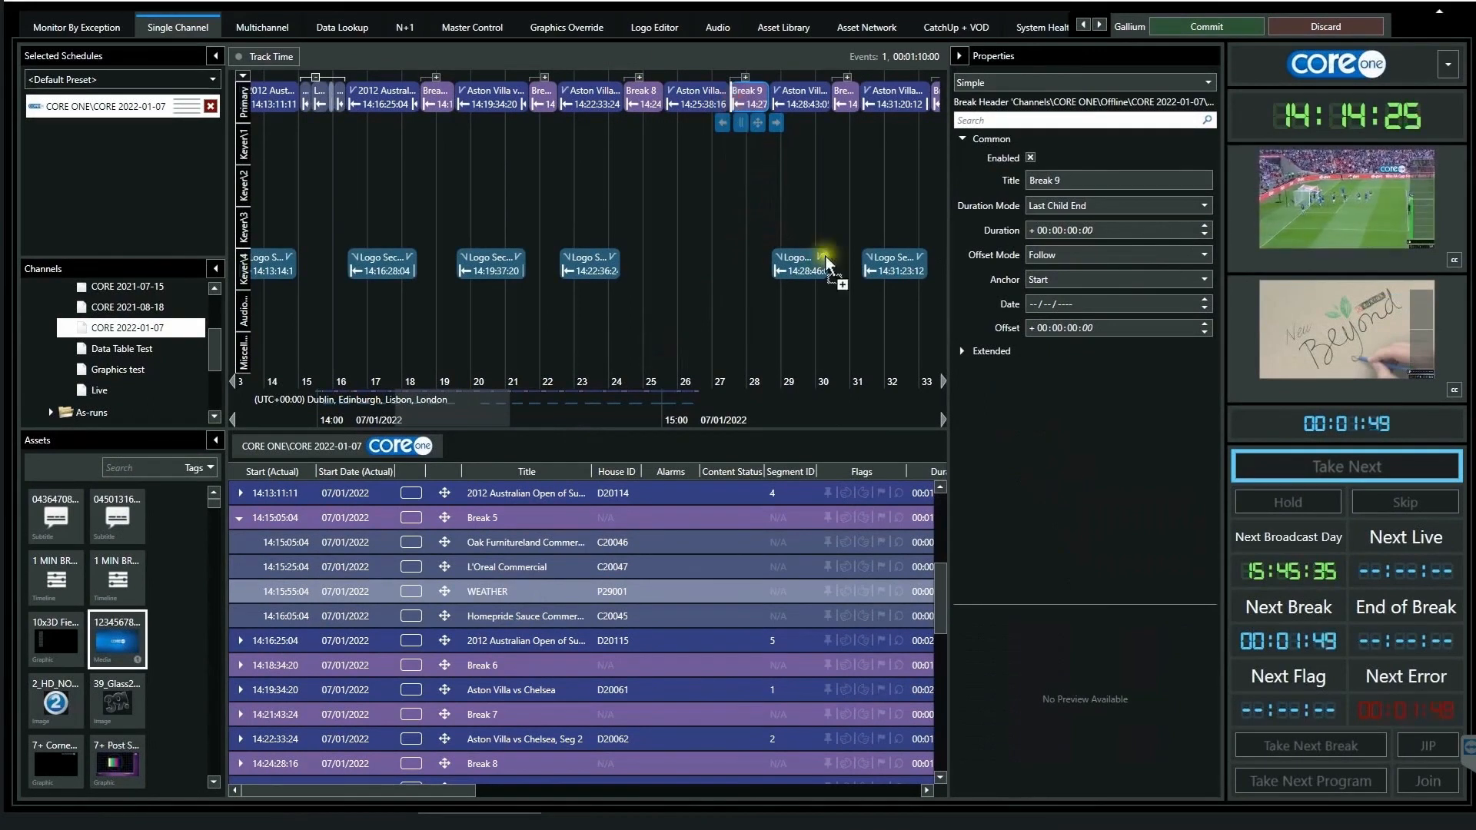